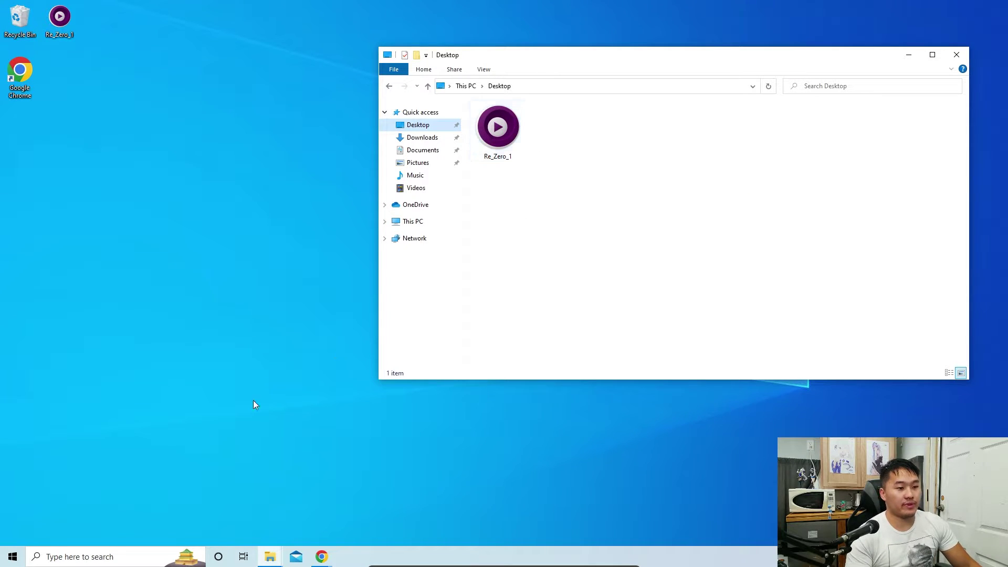
Play the Re_Zero_1 episode, pause it, and jump ahead to 10:25.
{"action": "double_click", "coordinate": [498, 128]}
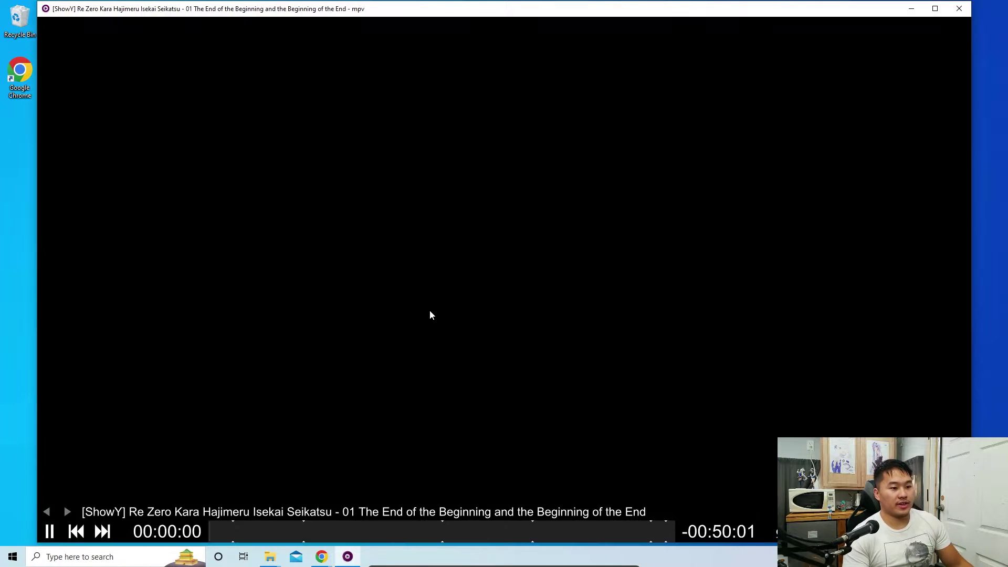
{"action": "key", "text": "space"}
{"action": "left_click_drag", "start_coordinate": [229, 531], "coordinate": [439, 533]}
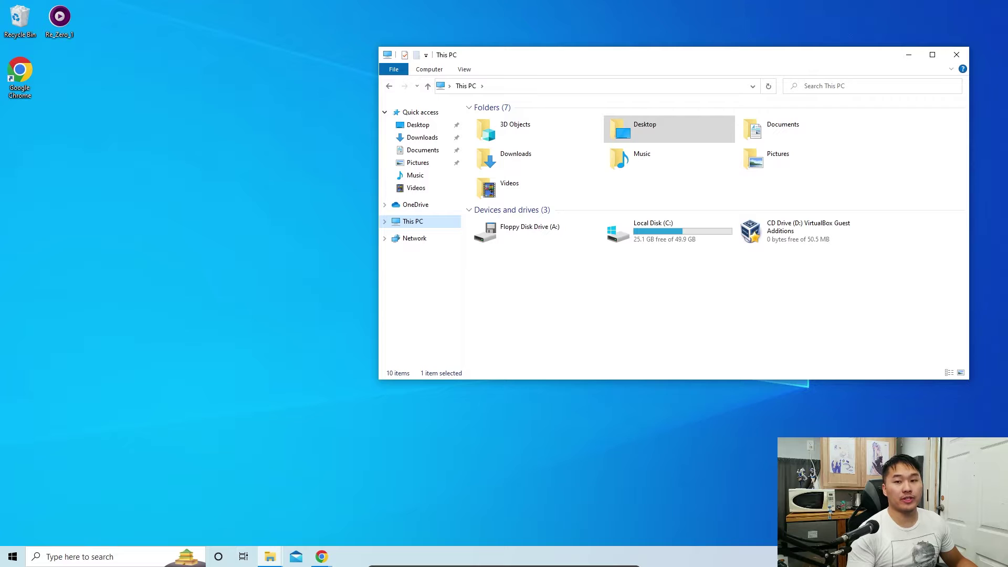
View the mpbindings key bindings chart from C:\Program Files\mpv\doc, then close it.
{"action": "double_click", "coordinate": [664, 231]}
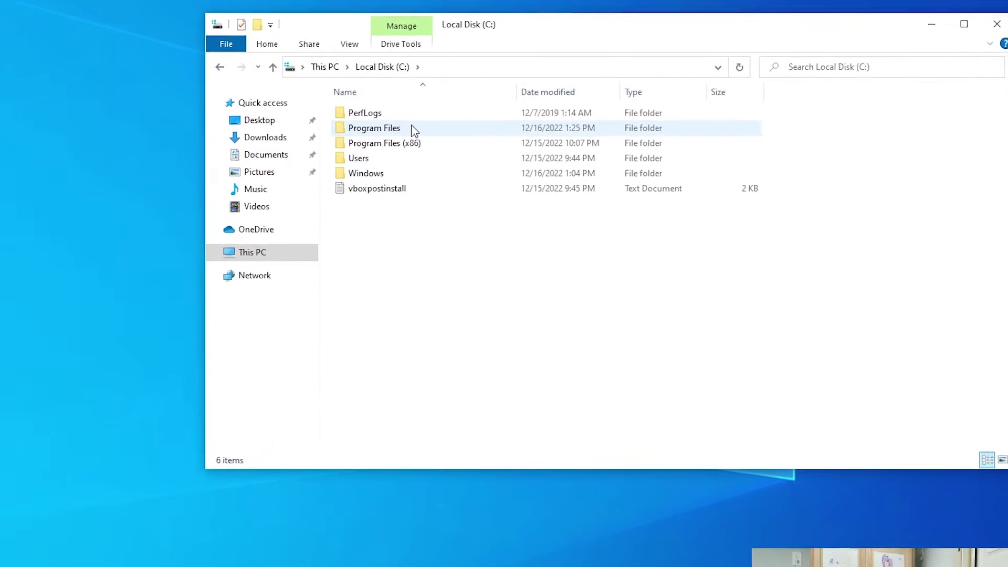
{"action": "double_click", "coordinate": [524, 131]}
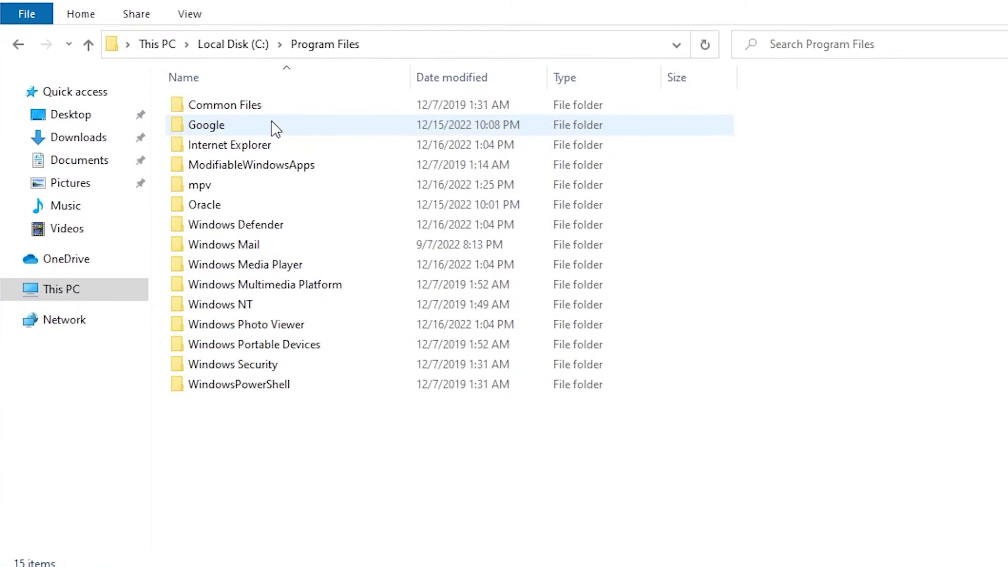
{"action": "double_click", "coordinate": [244, 184]}
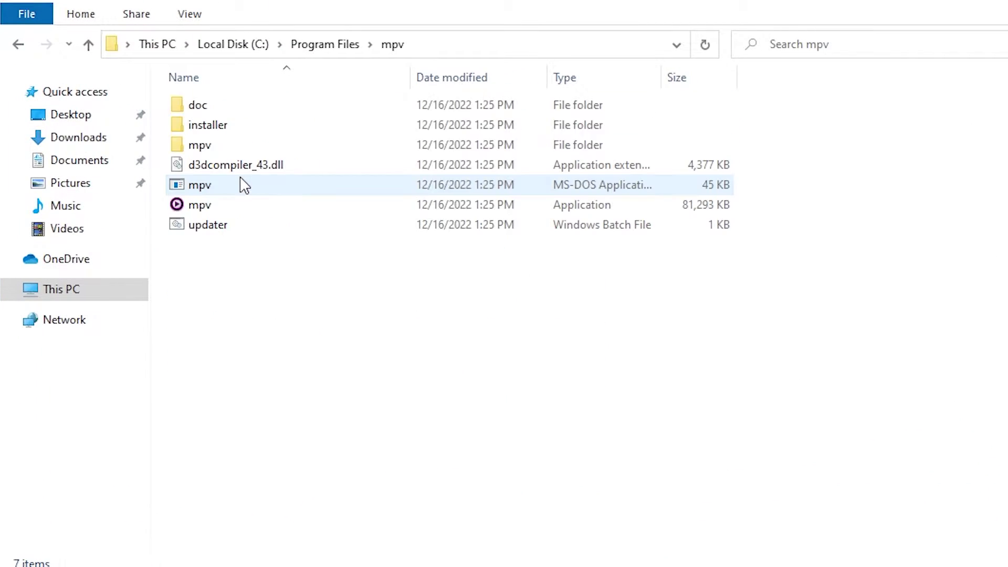
{"action": "double_click", "coordinate": [252, 107]}
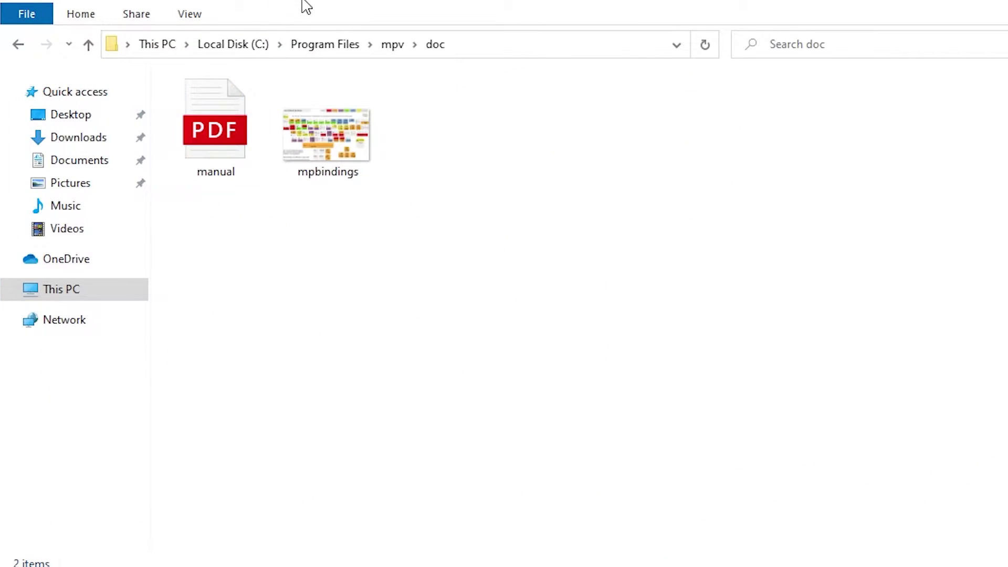
{"action": "double_click", "coordinate": [310, 150]}
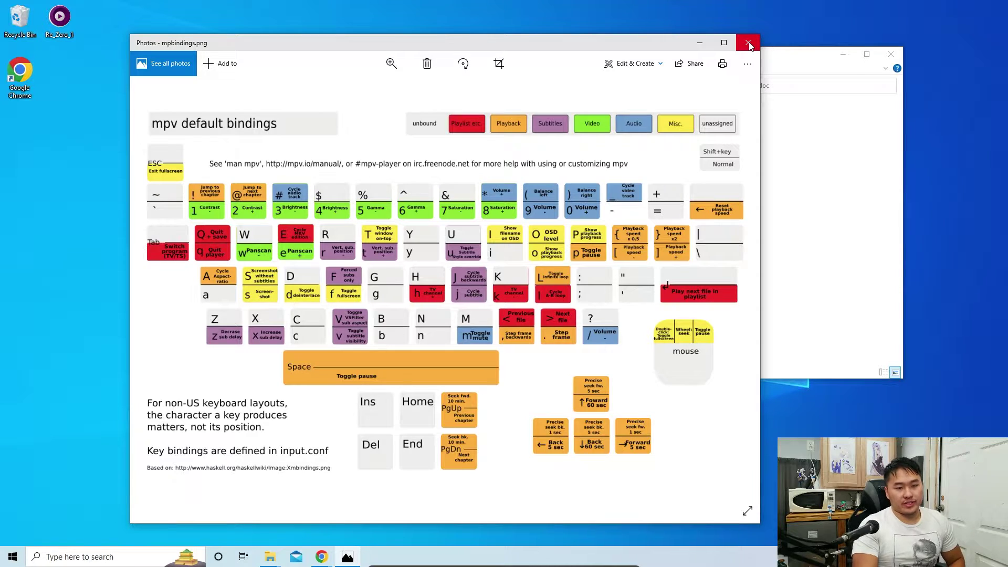
{"action": "left_click", "coordinate": [748, 42]}
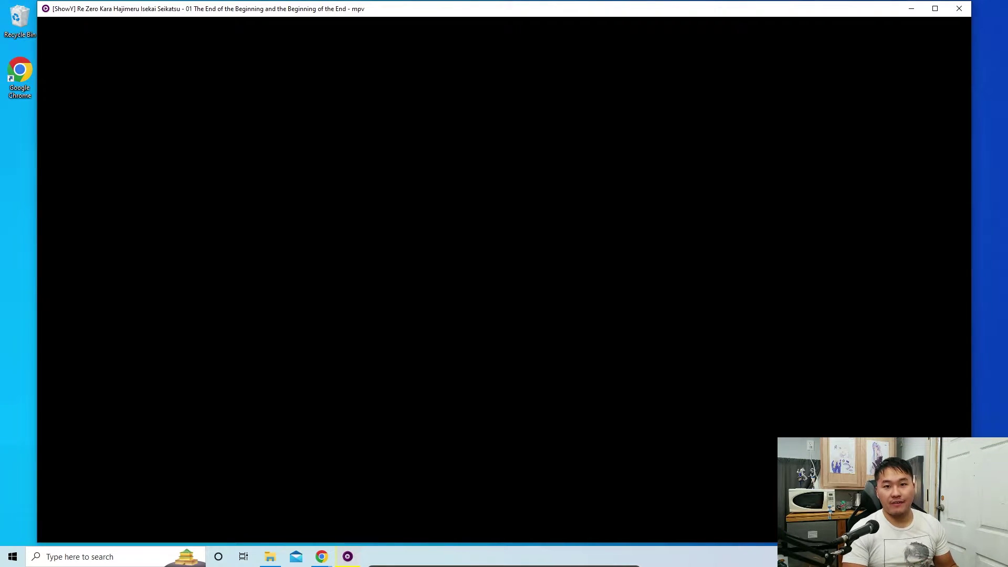
Bring the pointer over the mpv window to get ready to quit the player.
{"action": "mouse_move", "coordinate": [544, 471]}
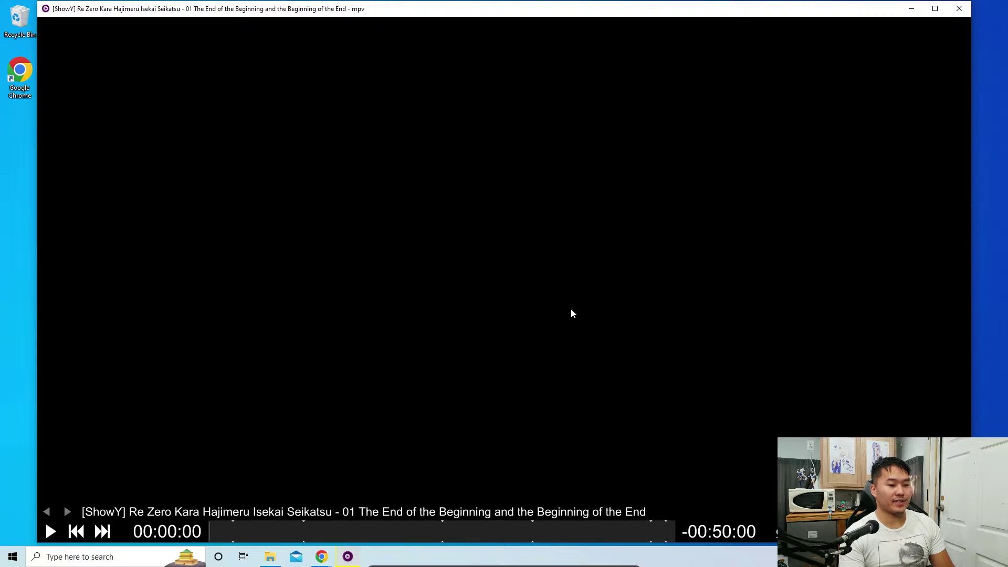
Quit mpv and go to the %appdata% Roaming folder in the Downloads Explorer window.
{"action": "key", "text": "q"}
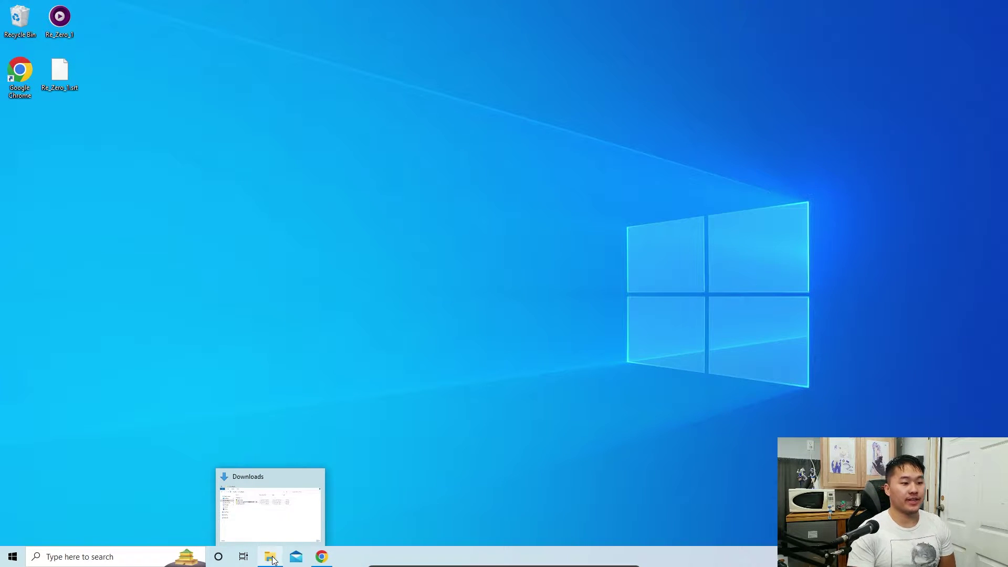
{"action": "left_click", "coordinate": [273, 560]}
{"action": "left_click_drag", "start_coordinate": [599, 148], "coordinate": [508, 102]}
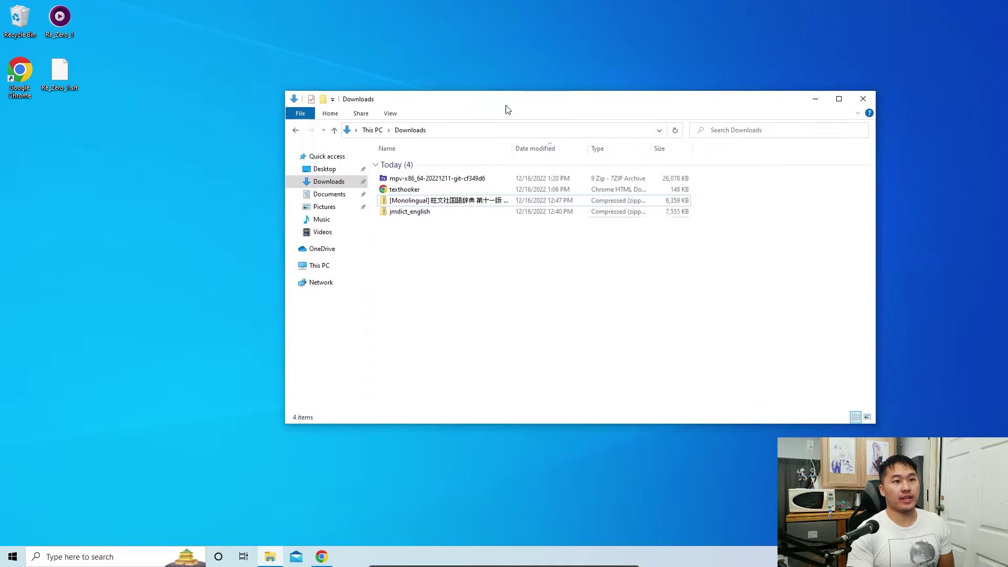
{"action": "left_click", "coordinate": [469, 130]}
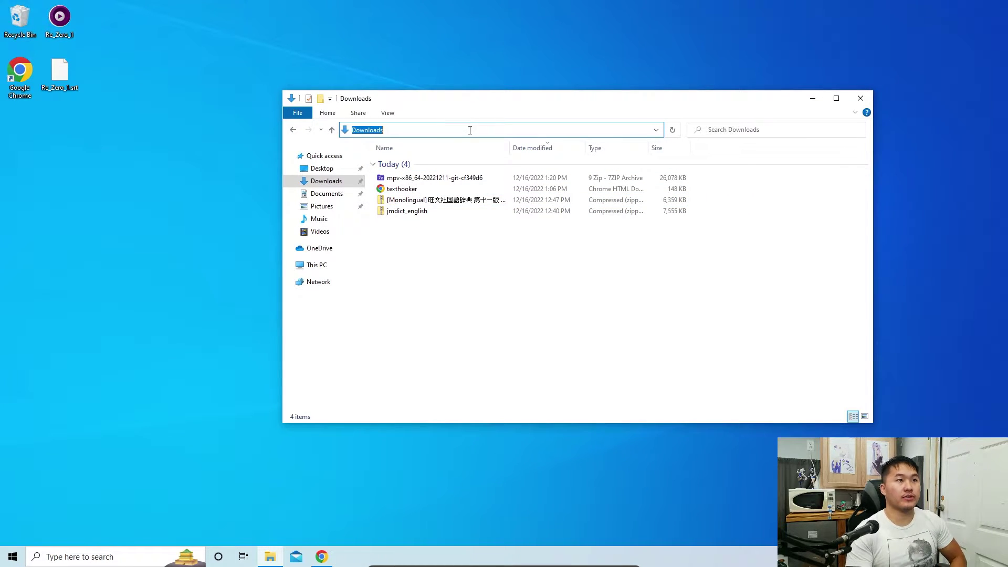
{"action": "type", "text": "%appdata%"}
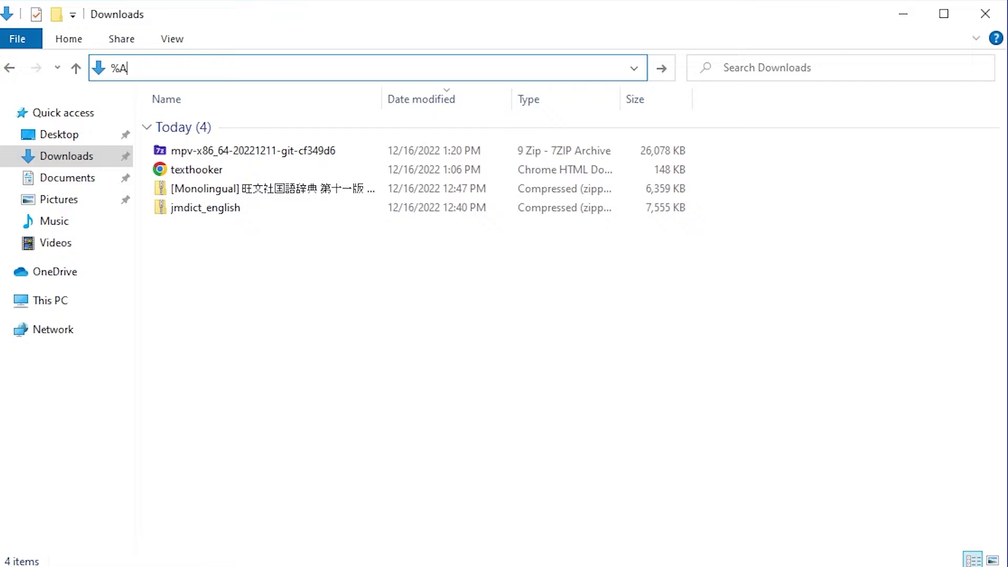
{"action": "key", "text": "Return"}
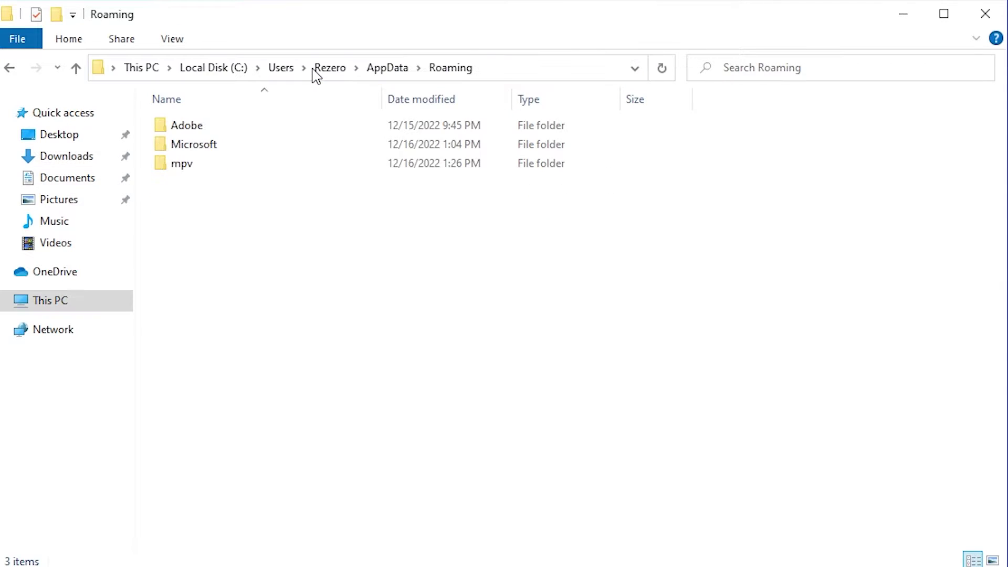
Inside the empty mpv folder, create a new folder named 'scripts'.
{"action": "double_click", "coordinate": [202, 170]}
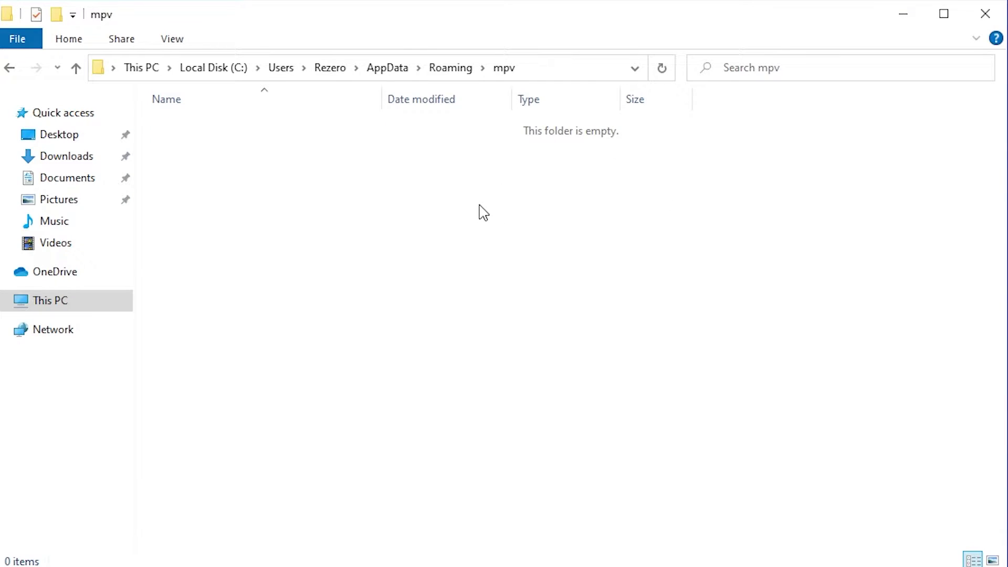
{"action": "right_click", "coordinate": [408, 193]}
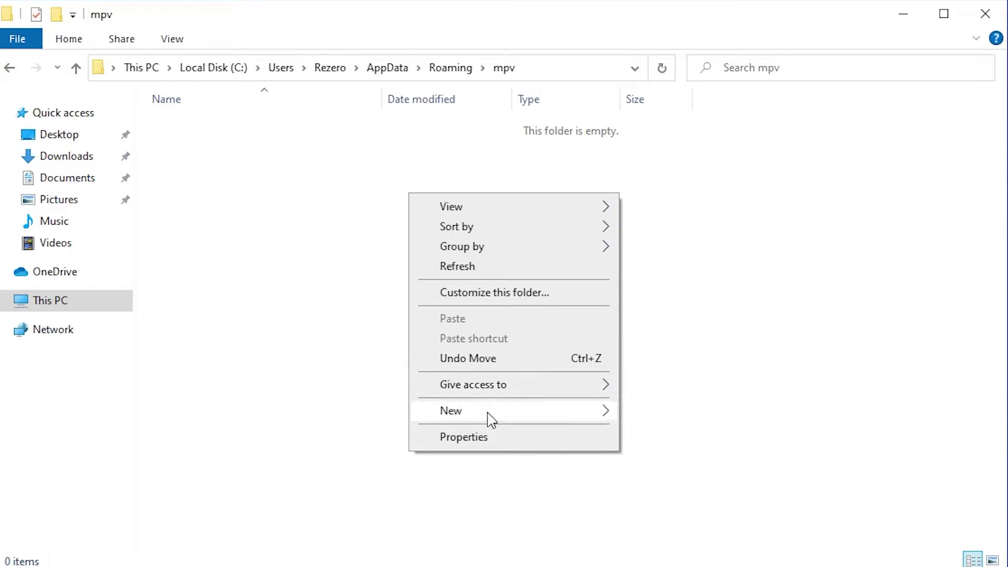
{"action": "mouse_move", "coordinate": [489, 417]}
{"action": "left_click", "coordinate": [667, 418]}
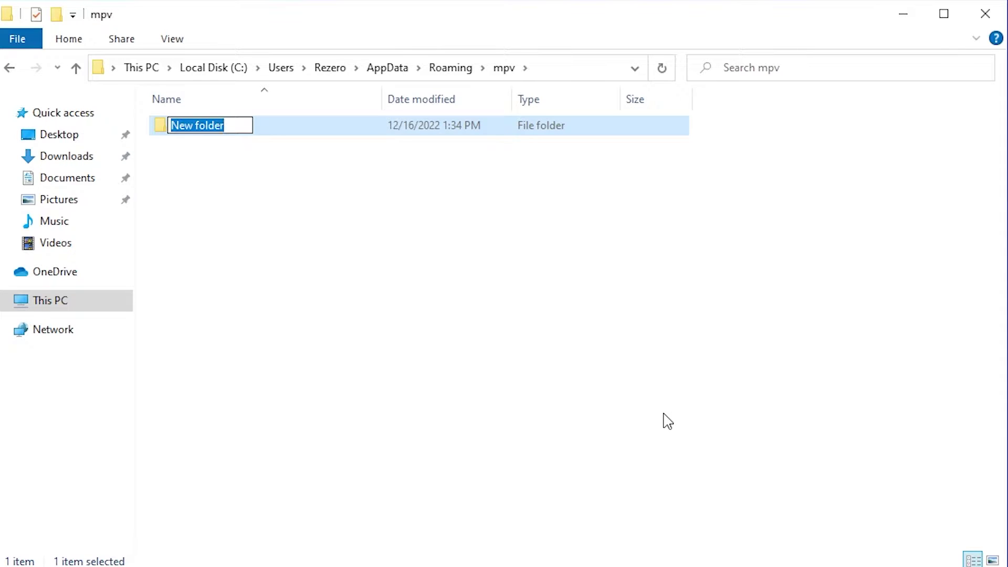
{"action": "type", "text": "scripts"}
{"action": "key", "text": "Return"}
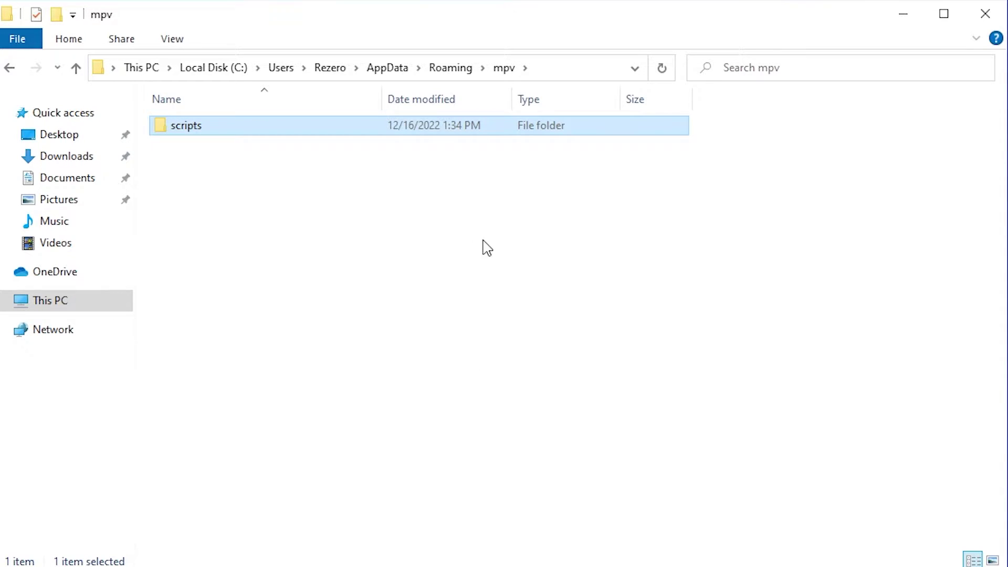
{"action": "left_click", "coordinate": [444, 230]}
Create a new text document named mpv.conf and open it.
{"action": "right_click", "coordinate": [368, 233]}
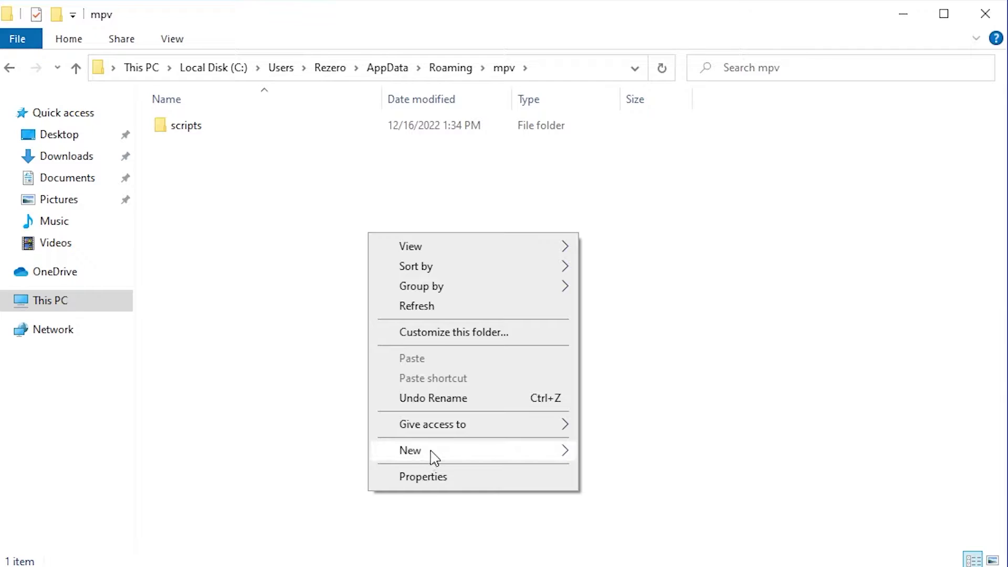
{"action": "mouse_move", "coordinate": [432, 455]}
{"action": "left_click", "coordinate": [640, 538]}
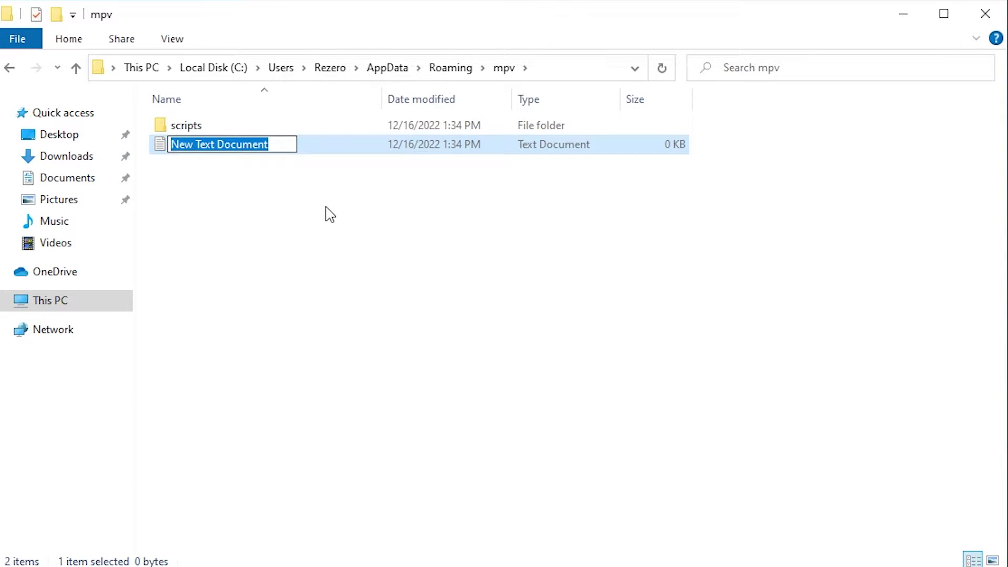
{"action": "type", "text": "mpv.conf"}
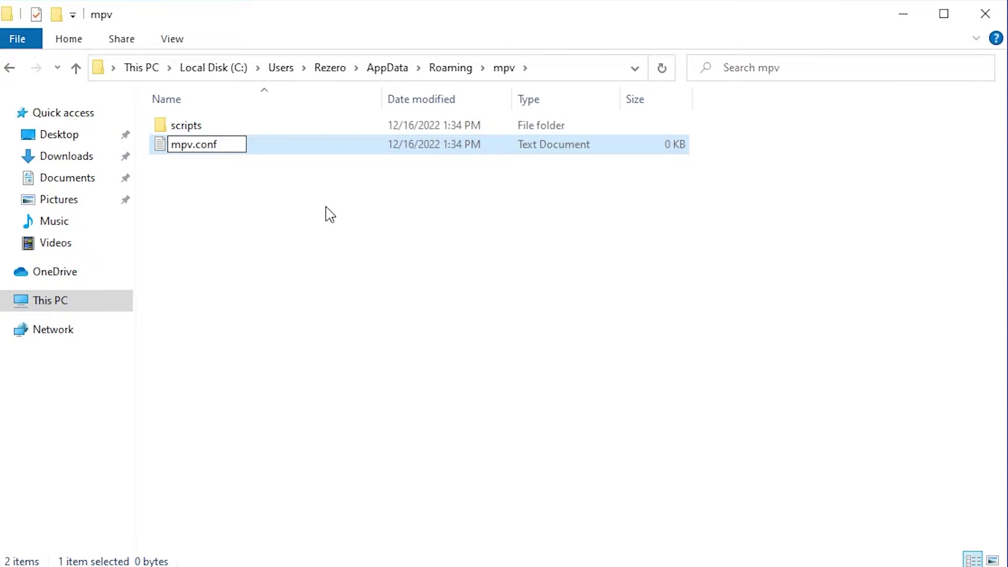
{"action": "key", "text": "Return"}
{"action": "key", "text": "Return"}
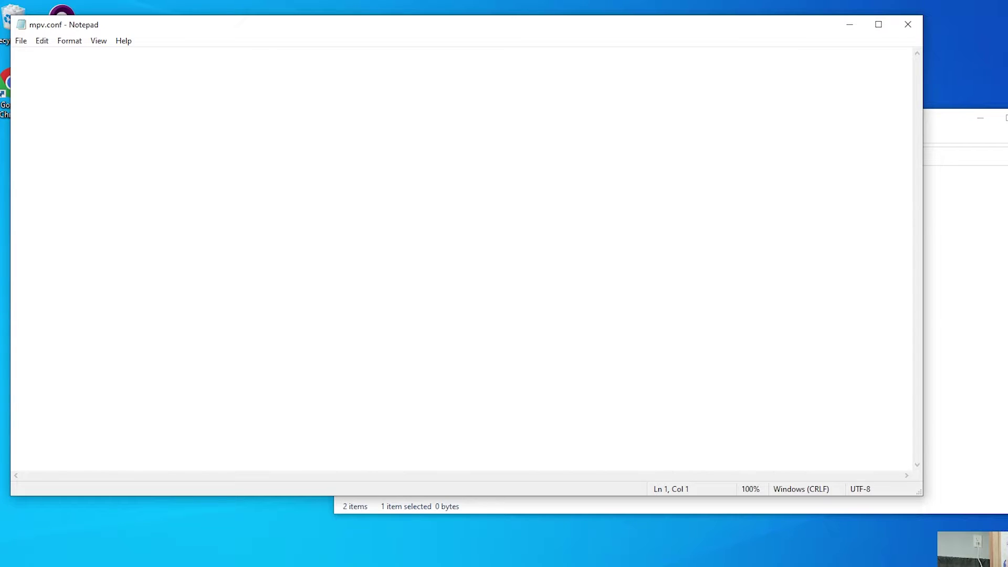
Paste the config settings and check the NotoSerifJP-Regular font name and scaling lines.
{"action": "type", "text": "sub-visibility=yes sub-auto=fuzzy alang=jpn,jp slang=jpn,jp audio-file-auto=exact aid=1 sub-fix-timing=yes autofit-larger=100%x100% geometry=50%:50%  sub-font=\"NotoSerifJP-Regular\" sub-font-size=75 sub-scale-by-window=no sub-ass-scale-with-window=no sub-ass-override=scale save-position-on-quit=yes"}
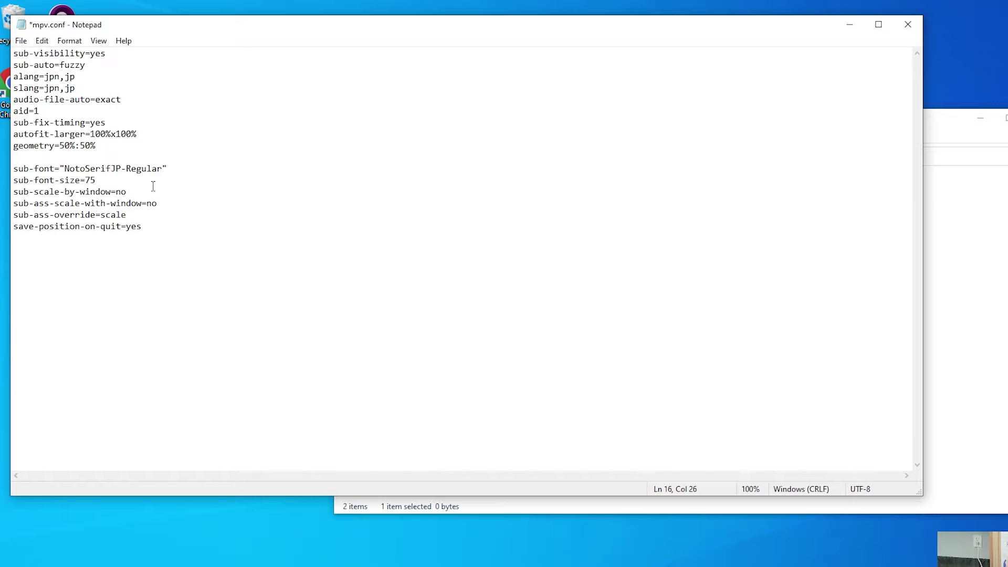
{"action": "left_click", "coordinate": [153, 100]}
{"action": "left_click", "coordinate": [148, 168]}
{"action": "left_click_drag", "start_coordinate": [165, 168], "coordinate": [68, 168]}
{"action": "left_click", "coordinate": [182, 181]}
{"action": "left_click", "coordinate": [165, 209], "text": "shift"}
{"action": "left_click", "coordinate": [172, 219]}
{"action": "left_click_drag", "start_coordinate": [171, 218], "coordinate": [123, 191]}
{"action": "left_click", "coordinate": [167, 203]}
Save mpv.conf and close Notepad.
{"action": "key", "text": "ctrl+s"}
{"action": "left_click", "coordinate": [42, 40]}
{"action": "left_click", "coordinate": [221, 122]}
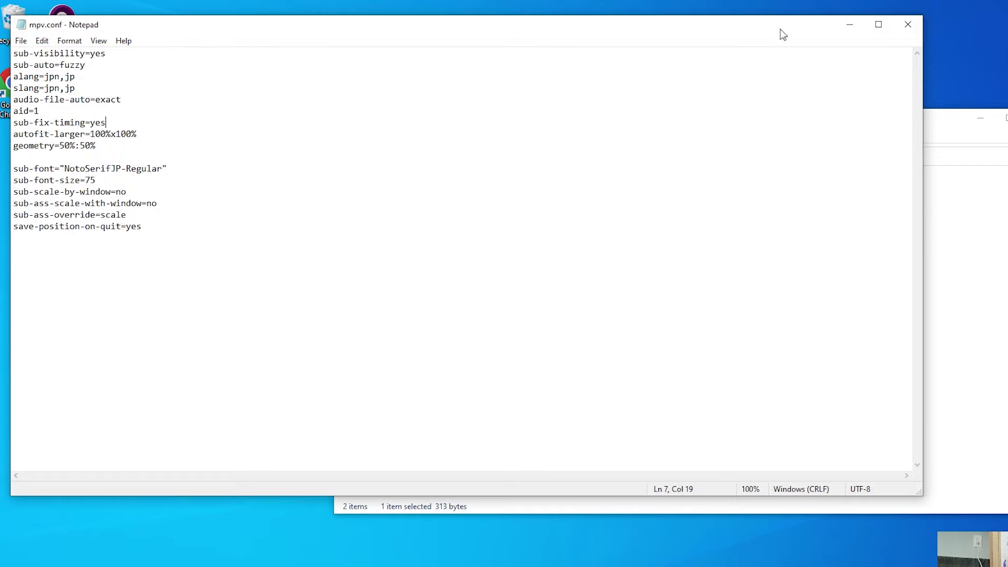
{"action": "left_click", "coordinate": [908, 25]}
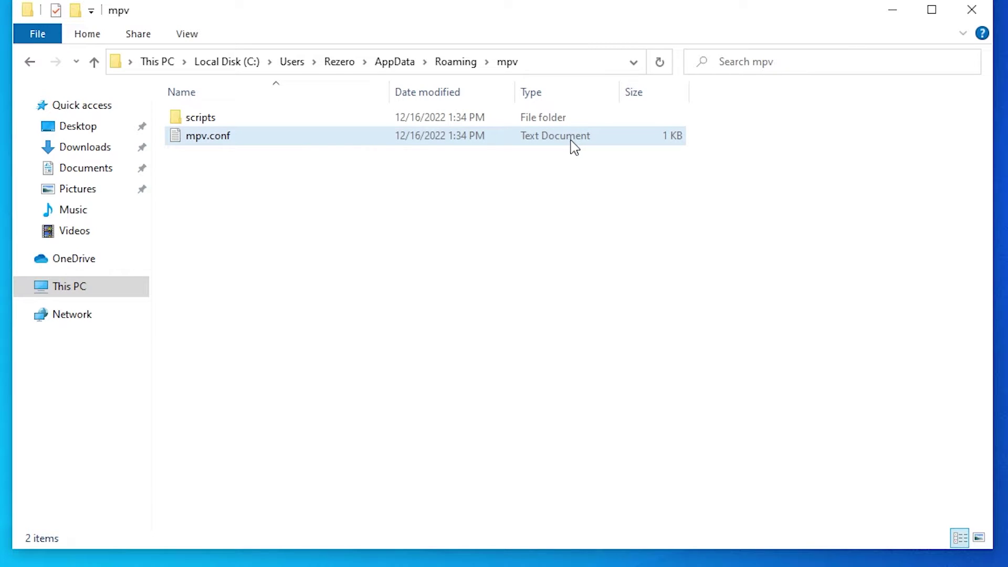
Turn on file name extensions and hidden items in the Explorer view options.
{"action": "right_click", "coordinate": [565, 142]}
{"action": "left_click", "coordinate": [343, 234]}
{"action": "left_click", "coordinate": [552, 140]}
{"action": "left_click", "coordinate": [283, 226]}
{"action": "left_click", "coordinate": [188, 34]}
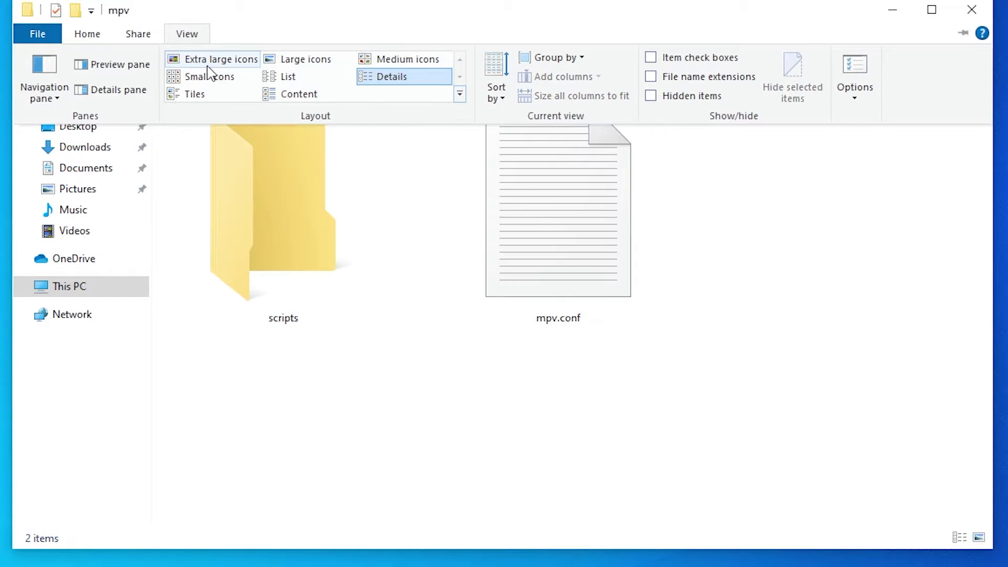
{"action": "left_click", "coordinate": [652, 77]}
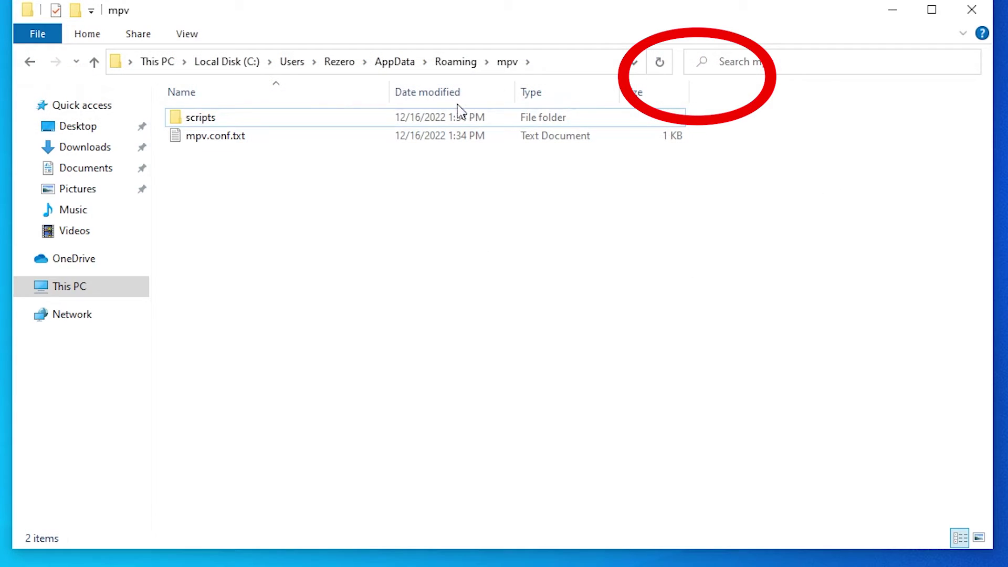
{"action": "left_click", "coordinate": [179, 39]}
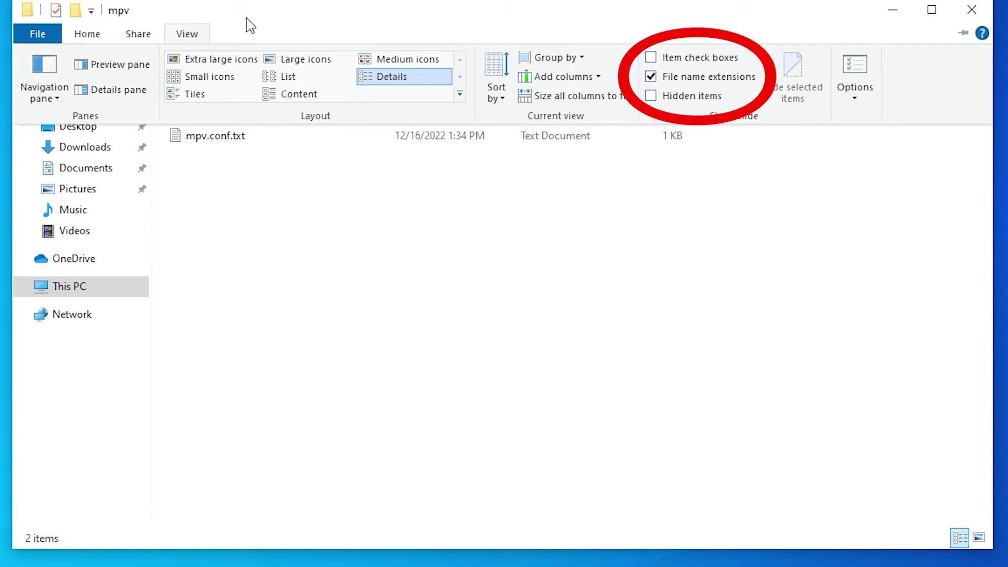
{"action": "left_click", "coordinate": [667, 227]}
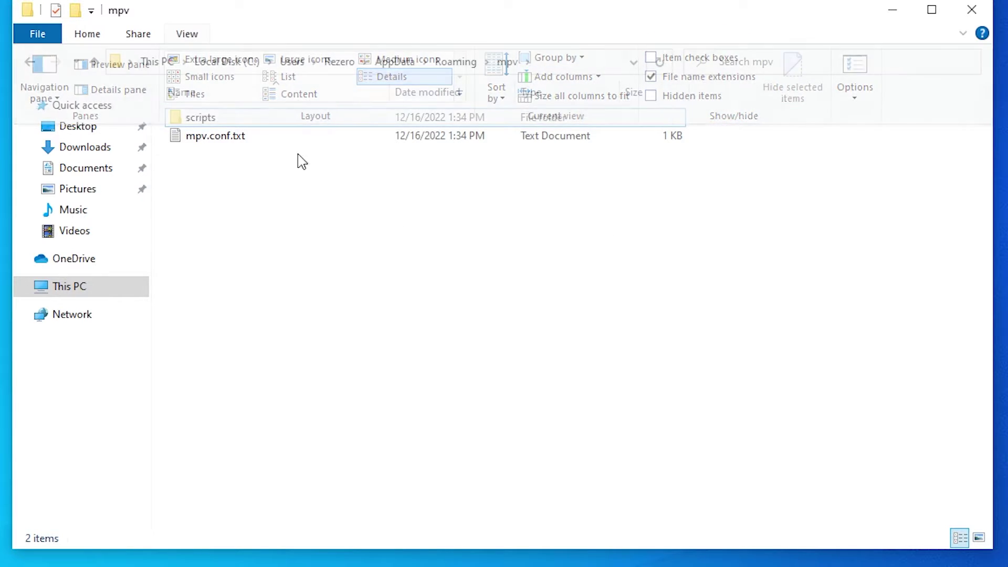
{"action": "left_click", "coordinate": [231, 138]}
{"action": "left_click", "coordinate": [191, 36]}
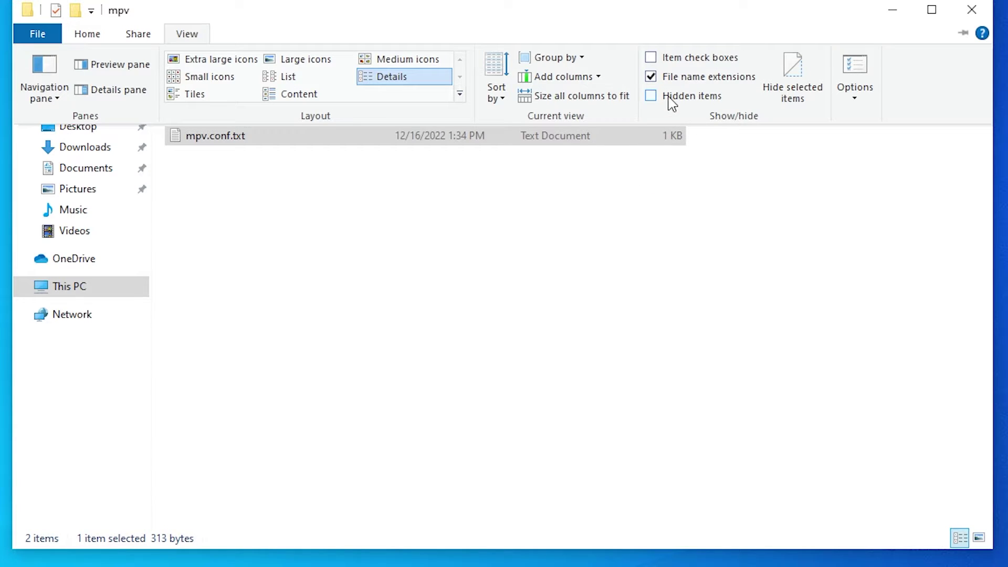
{"action": "left_click", "coordinate": [651, 96]}
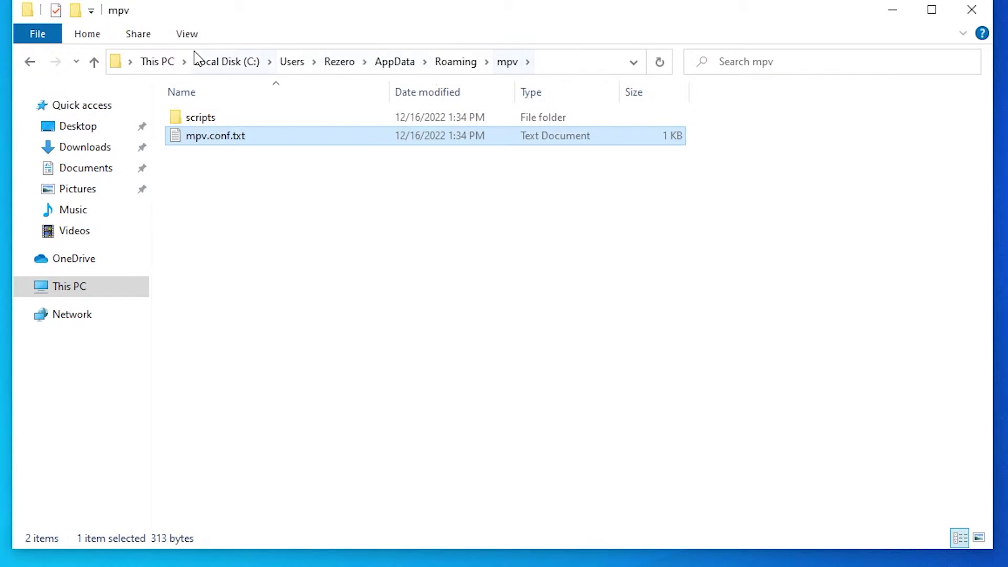
{"action": "left_click", "coordinate": [187, 34]}
Rename mpv.conf.txt to mpv.conf, accepting the extension change.
{"action": "left_click", "coordinate": [254, 131]}
{"action": "key", "text": "F2"}
{"action": "key", "text": "Right"}
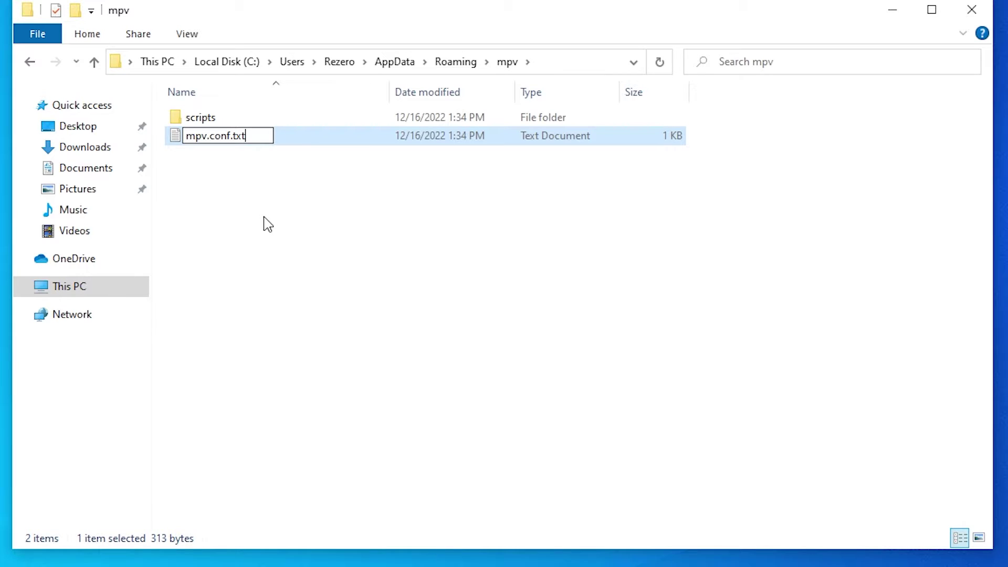
{"action": "key", "text": "Return"}
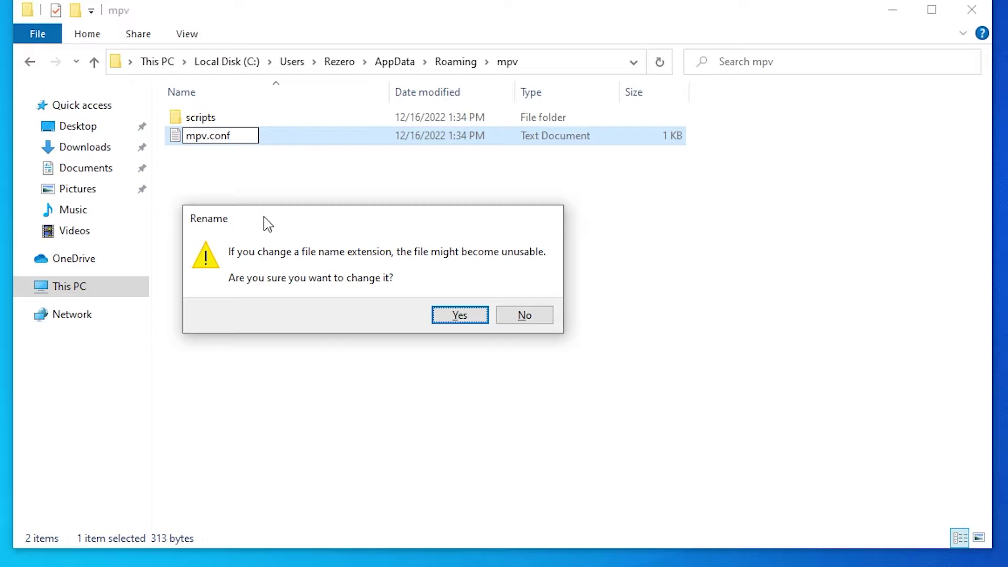
{"action": "key", "text": "Return"}
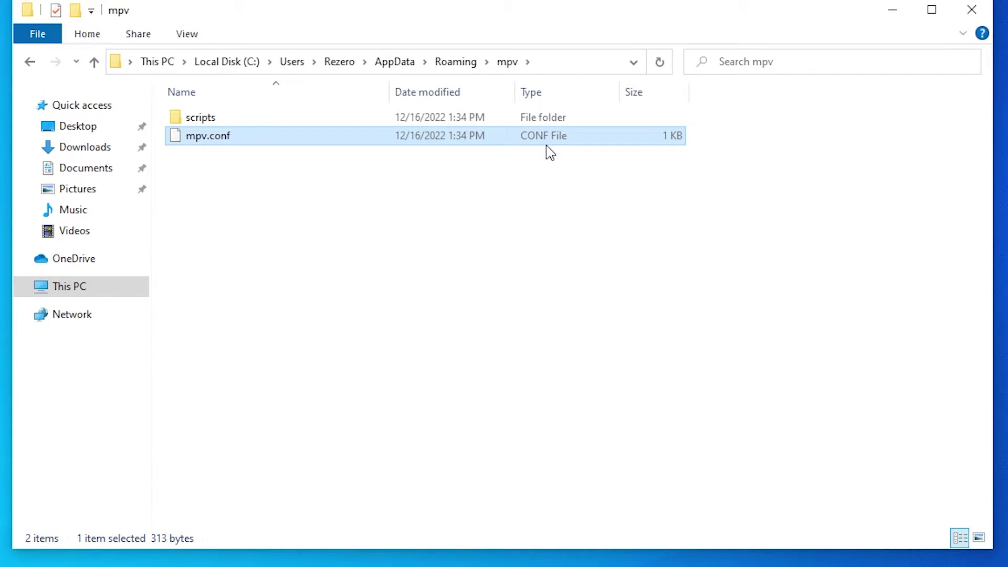
Set Notepad as the default app for .conf files, check mpv.conf, then close it.
{"action": "left_click", "coordinate": [424, 194]}
{"action": "double_click", "coordinate": [245, 137]}
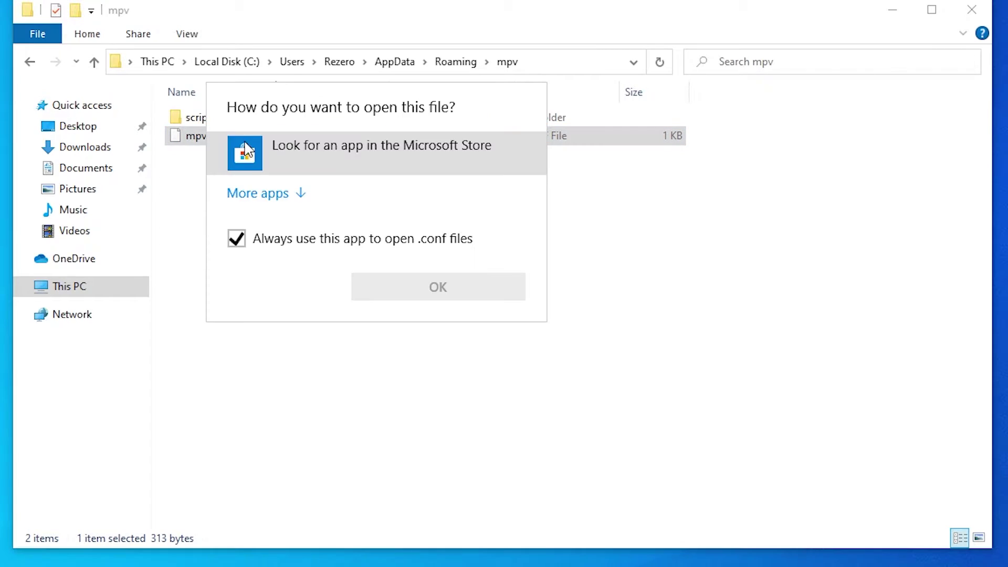
{"action": "left_click", "coordinate": [278, 194]}
{"action": "scroll", "coordinate": [300, 289], "scroll_direction": "down", "scroll_amount": 1}
{"action": "left_click", "coordinate": [337, 238]}
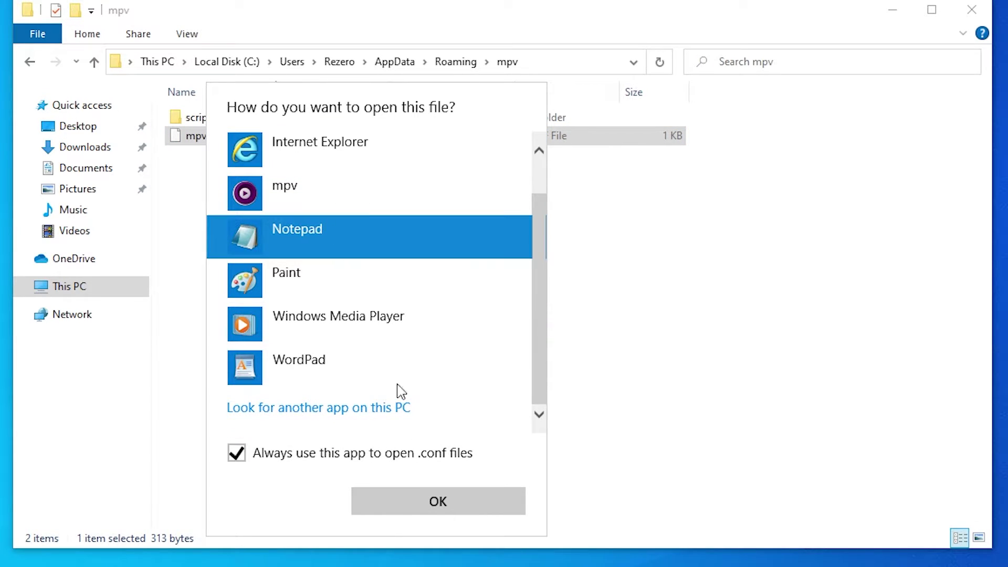
{"action": "left_click", "coordinate": [436, 504]}
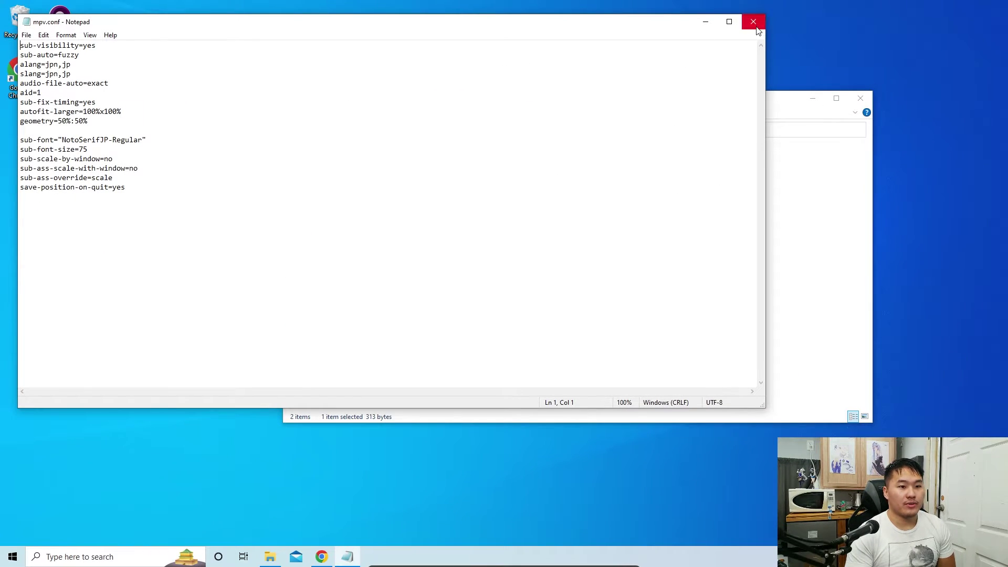
{"action": "left_click", "coordinate": [757, 28]}
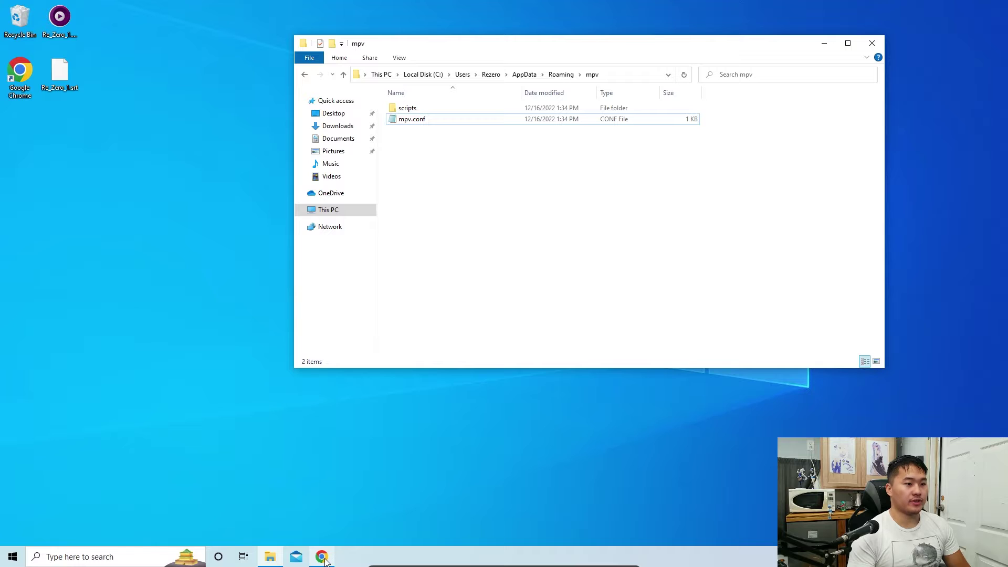
Search Chrome for NotoSerifJP-Regular and open the Noto Serif Japanese page on Google Fonts.
{"action": "left_click", "coordinate": [322, 557]}
{"action": "left_click", "coordinate": [355, 28]}
{"action": "type", "text": "NotoSerifJP-Regular"}
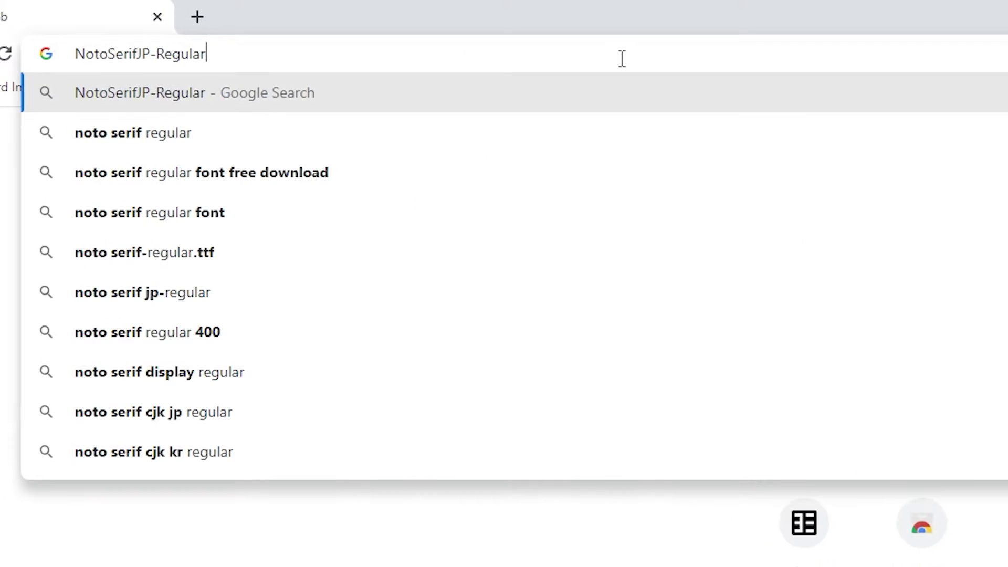
{"action": "key", "text": "Return"}
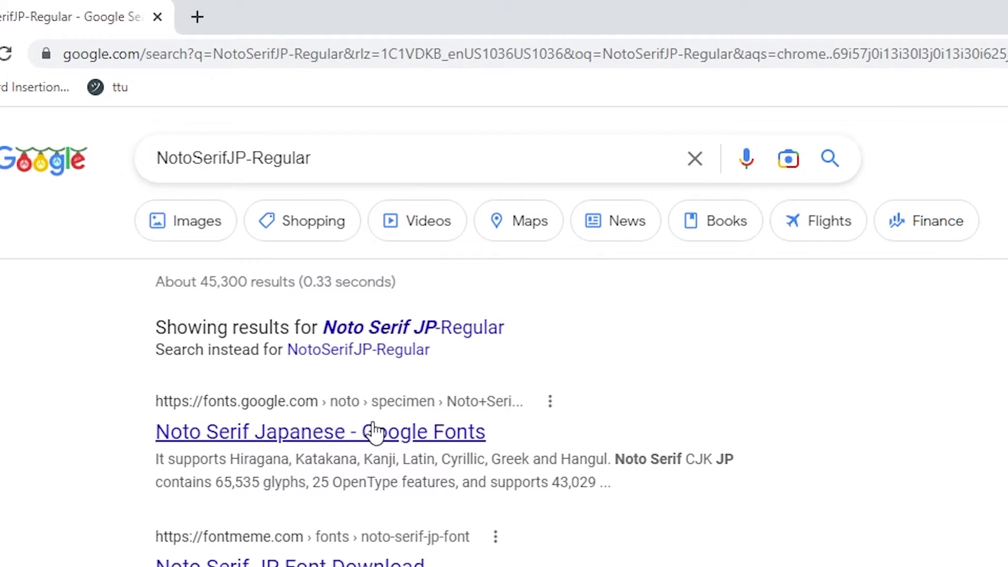
{"action": "left_click", "coordinate": [373, 429]}
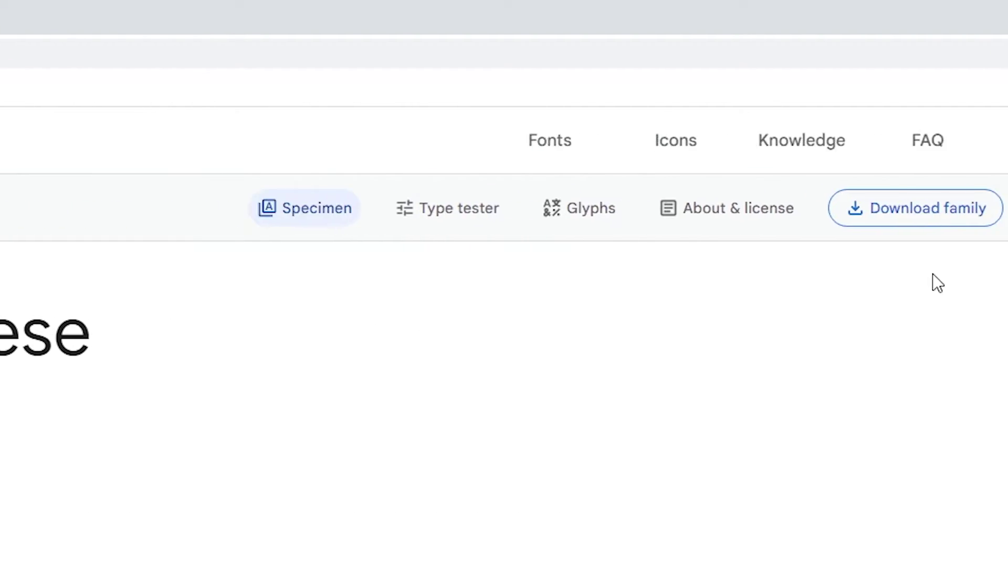
Download the Noto Serif Japanese family and show Noto_Serif_JP.zip in its folder.
{"action": "left_click", "coordinate": [682, 223]}
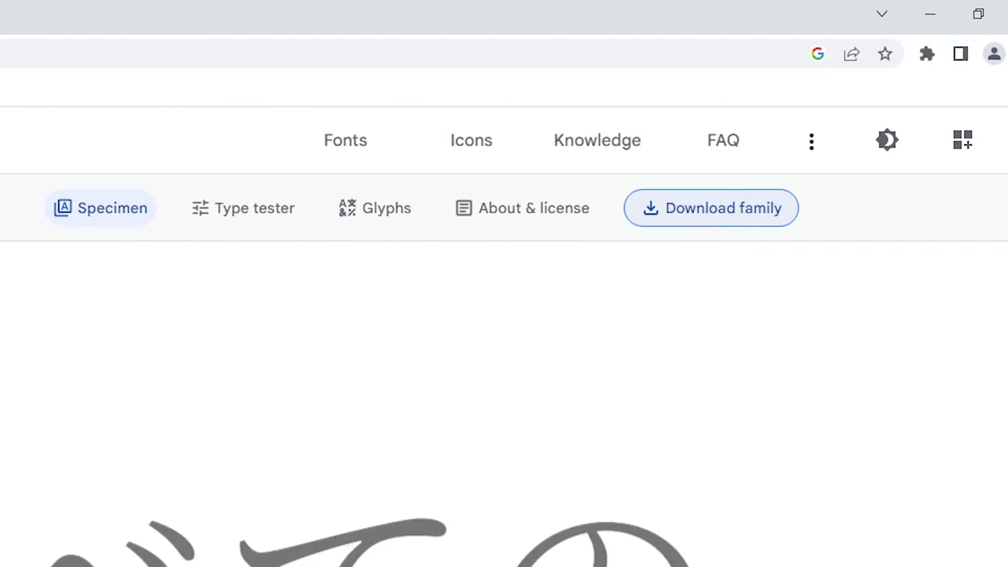
{"action": "left_click", "coordinate": [743, 213]}
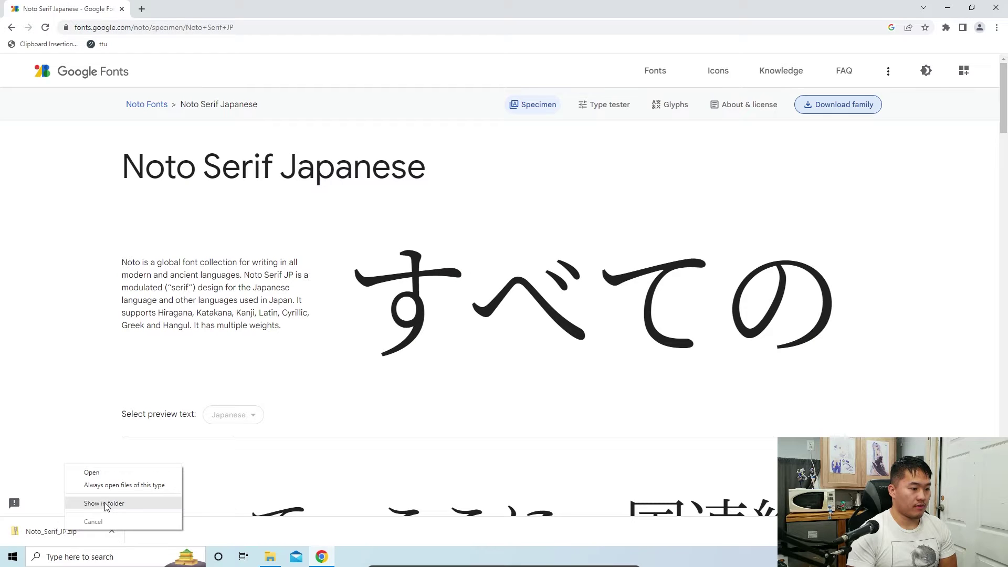
{"action": "left_click", "coordinate": [104, 503]}
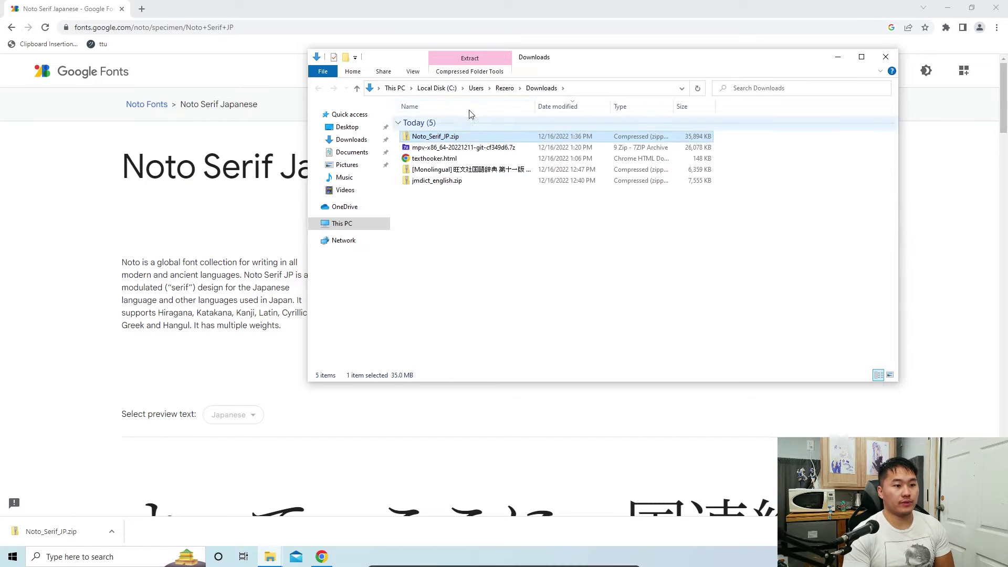
Extract all of Noto_Serif_JP.zip into a Noto_Serif_JP folder.
{"action": "left_click", "coordinate": [472, 76]}
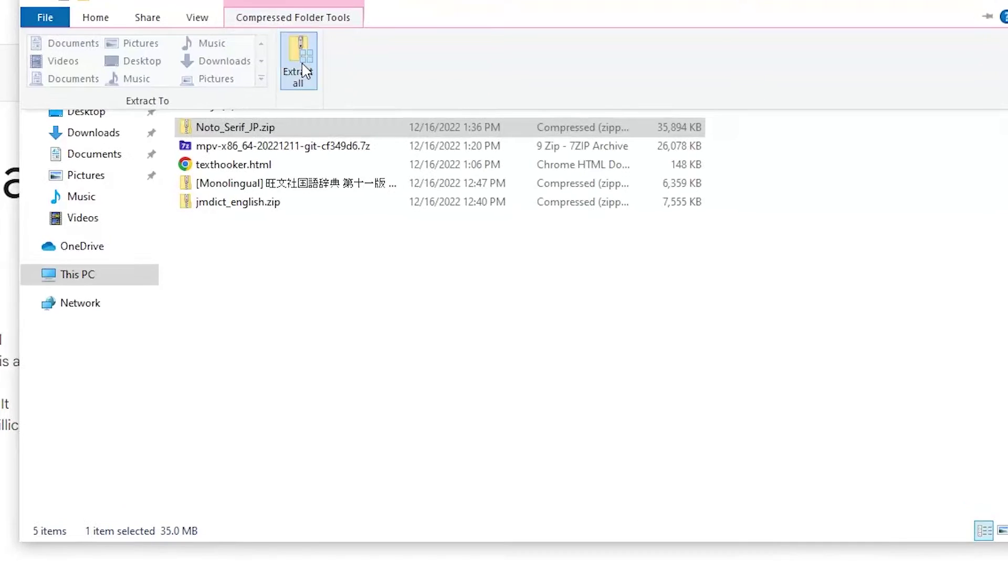
{"action": "left_click", "coordinate": [475, 98]}
{"action": "left_click", "coordinate": [510, 538]}
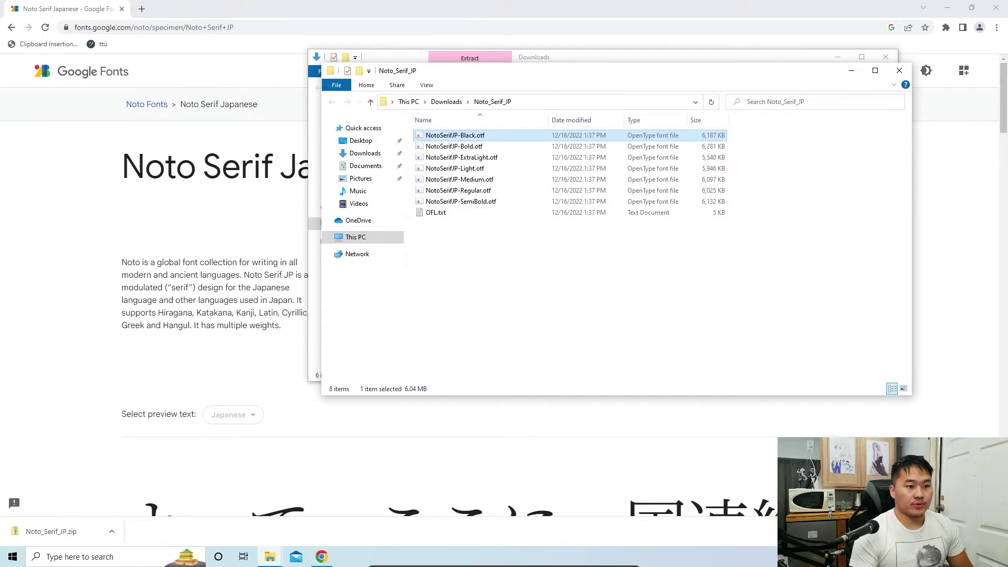
Arrange the Downloads and Noto_Serif_JP windows side by side.
{"action": "left_click", "coordinate": [561, 224]}
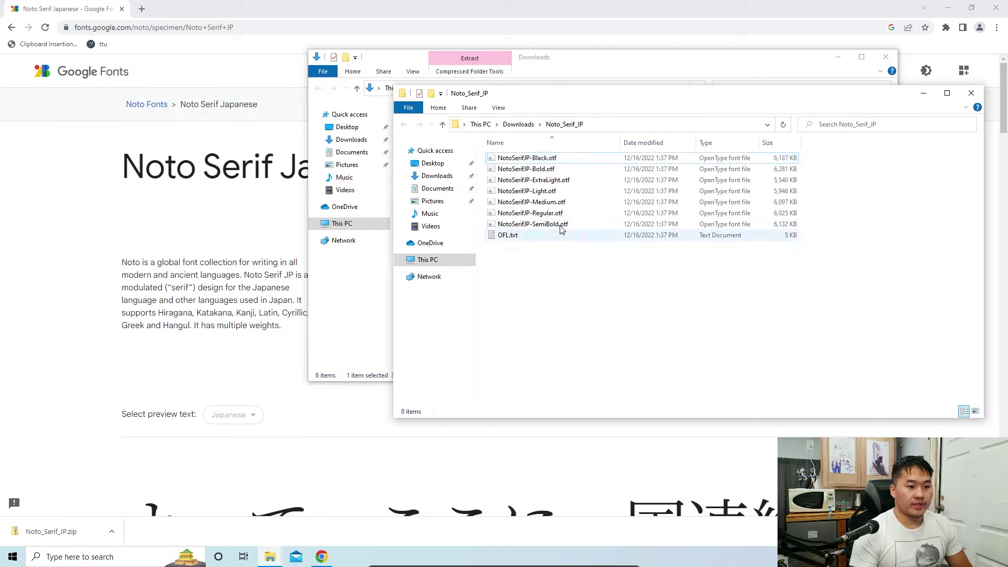
{"action": "left_click", "coordinate": [562, 84]}
{"action": "left_click_drag", "start_coordinate": [570, 65], "coordinate": [342, 72]}
{"action": "left_click", "coordinate": [461, 154]}
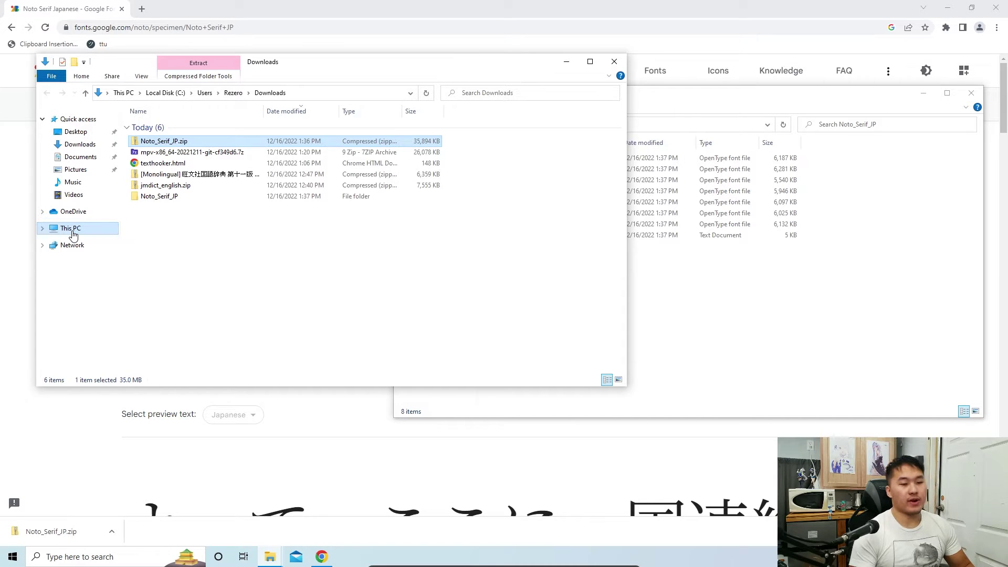
Navigate from This PC to the C:\Windows\Fonts folder.
{"action": "left_click", "coordinate": [271, 559]}
{"action": "right_click", "coordinate": [272, 560]}
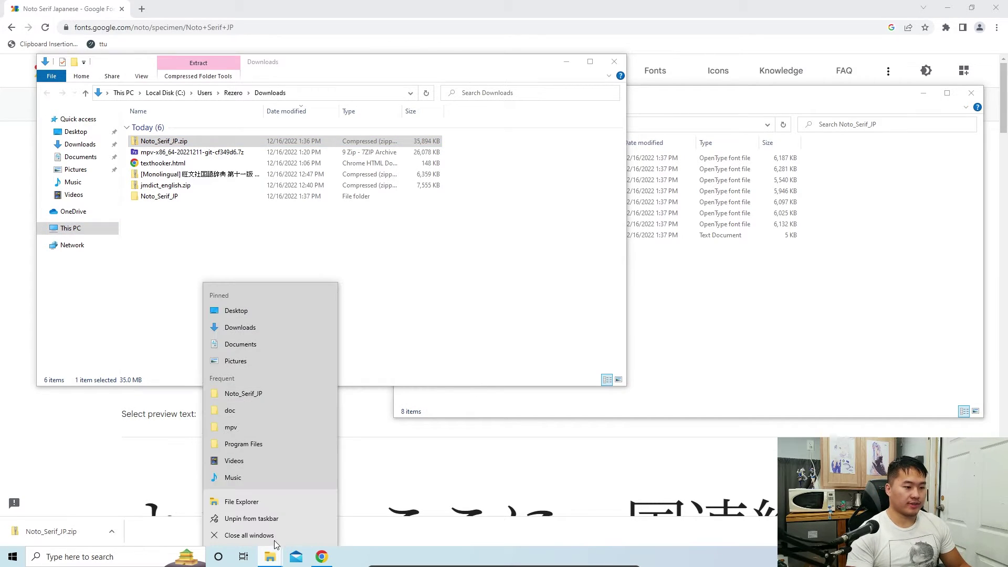
{"action": "left_click", "coordinate": [402, 279]}
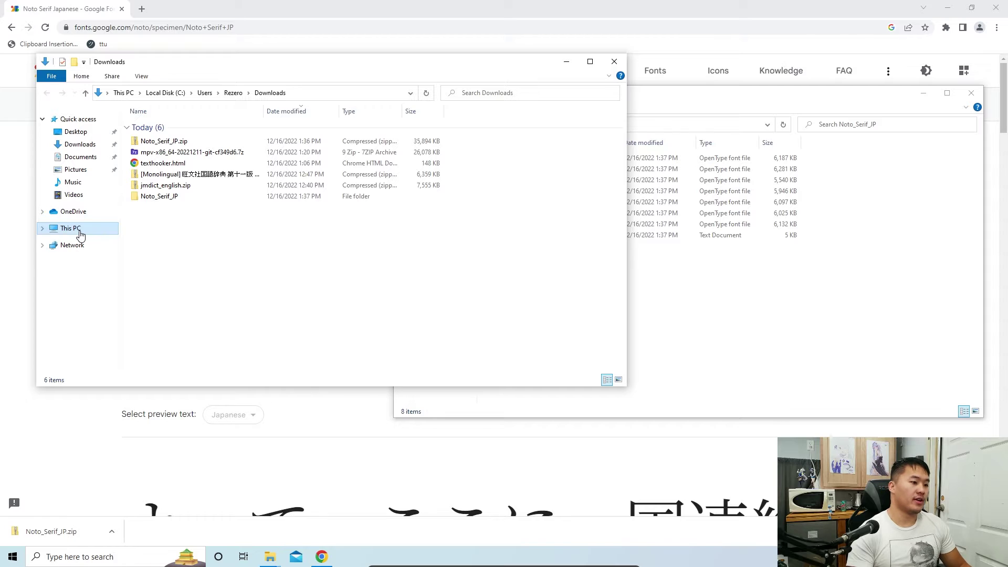
{"action": "left_click", "coordinate": [69, 228]}
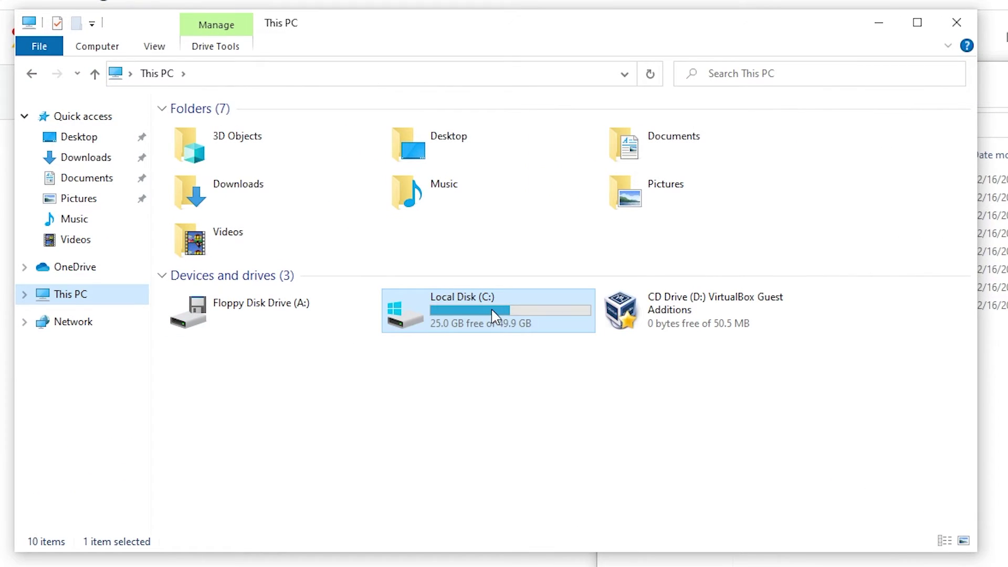
{"action": "double_click", "coordinate": [494, 317]}
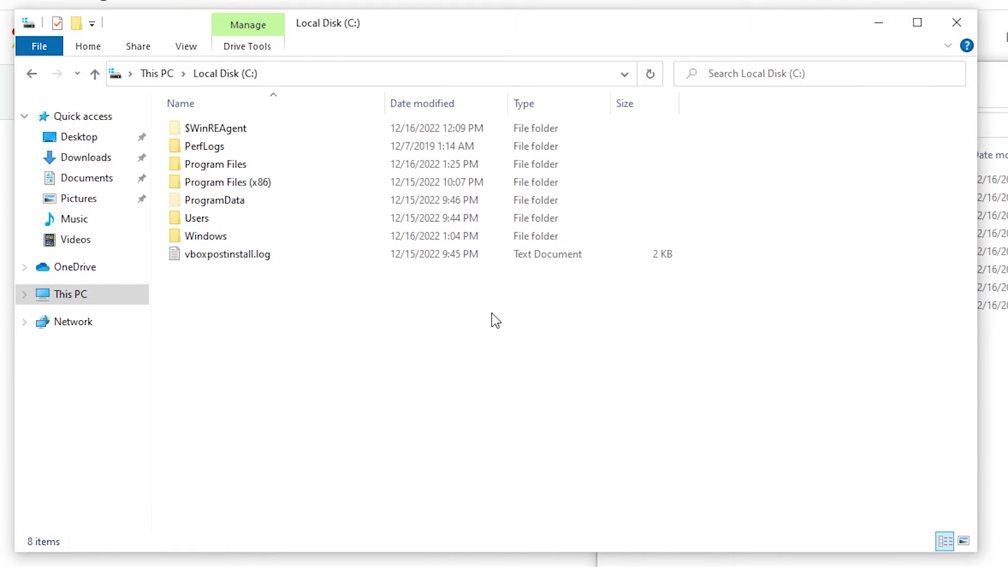
{"action": "double_click", "coordinate": [244, 239]}
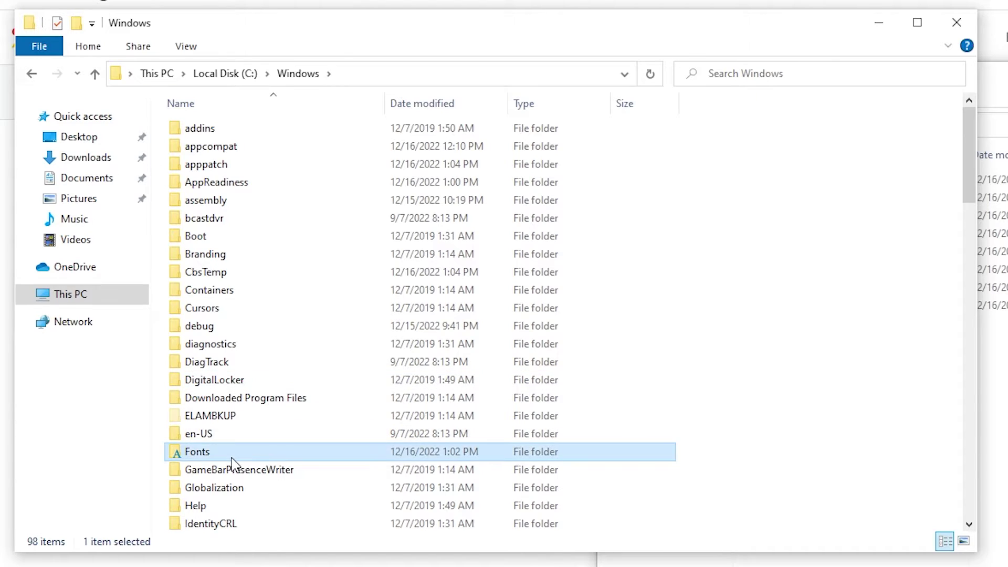
{"action": "double_click", "coordinate": [251, 452]}
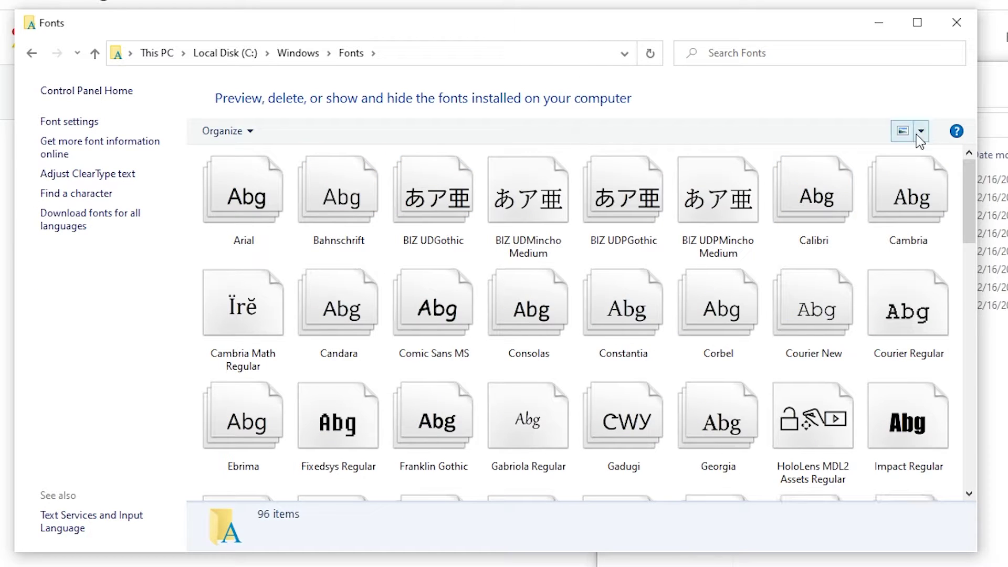
Switch Fonts to Details view and drag the seven NotoSerifJP .otf files in to install them.
{"action": "left_click", "coordinate": [921, 132]}
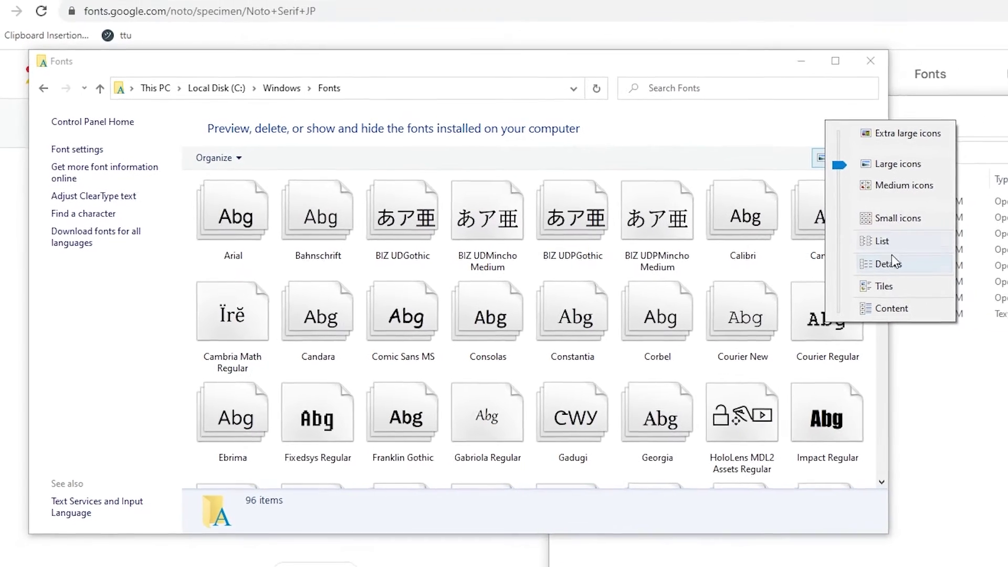
{"action": "left_click", "coordinate": [975, 250]}
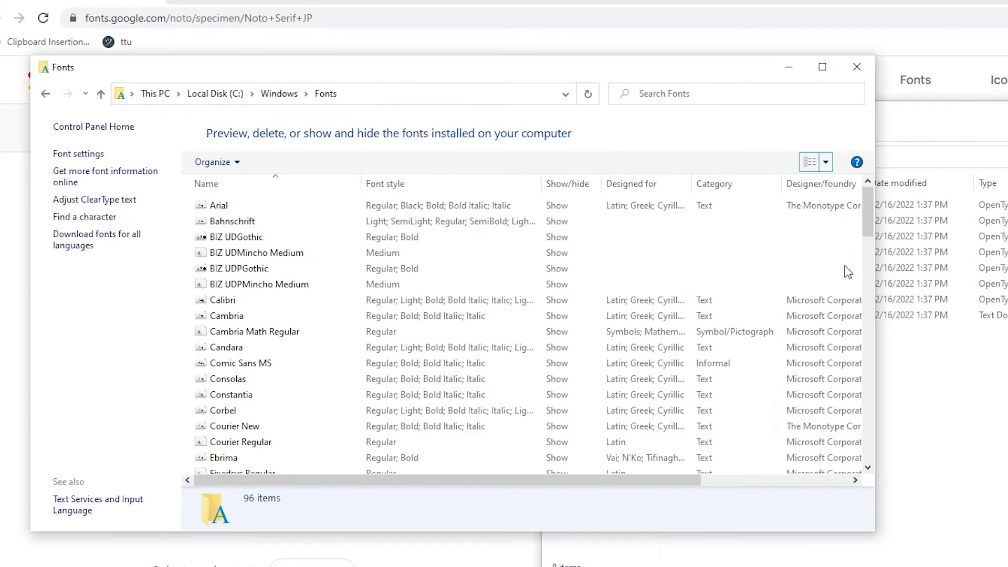
{"action": "scroll", "coordinate": [622, 259], "scroll_direction": "down", "scroll_amount": 20}
{"action": "left_click", "coordinate": [893, 347]}
{"action": "left_click", "coordinate": [801, 300]}
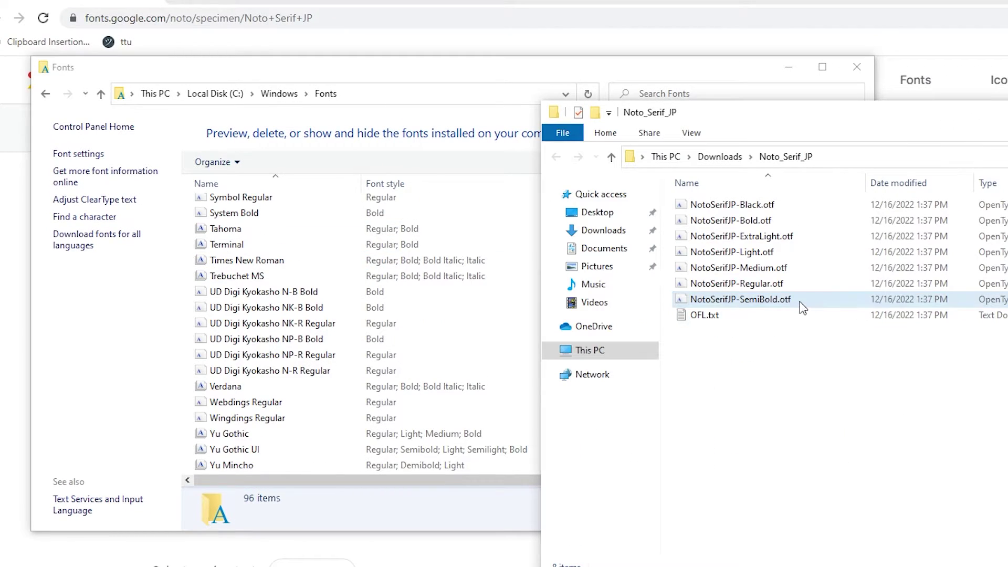
{"action": "left_click", "coordinate": [777, 204], "text": "shift"}
{"action": "left_click_drag", "start_coordinate": [798, 212], "coordinate": [372, 255]}
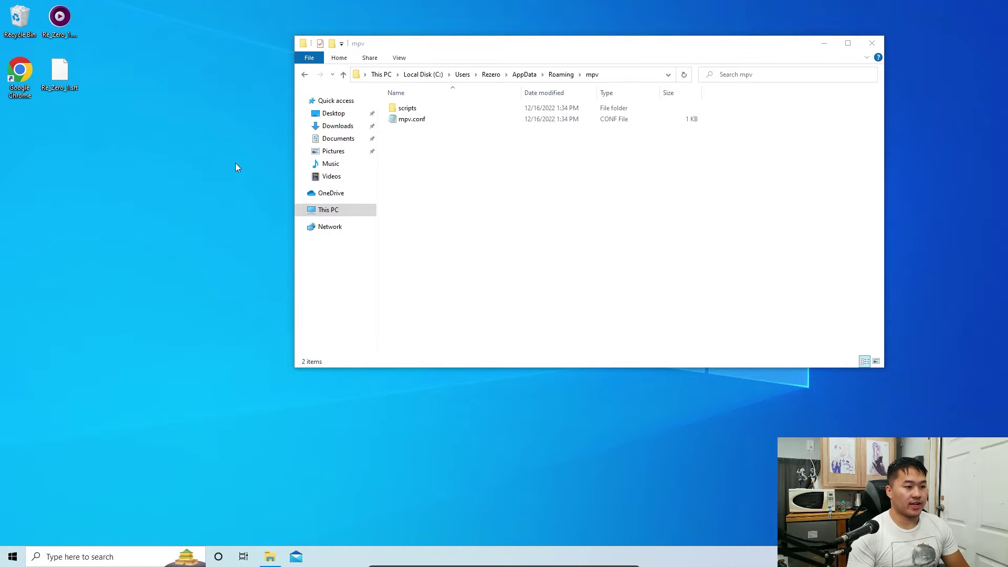
Search Windows for mpv, check its app options, and dismiss the results.
{"action": "left_click", "coordinate": [112, 555]}
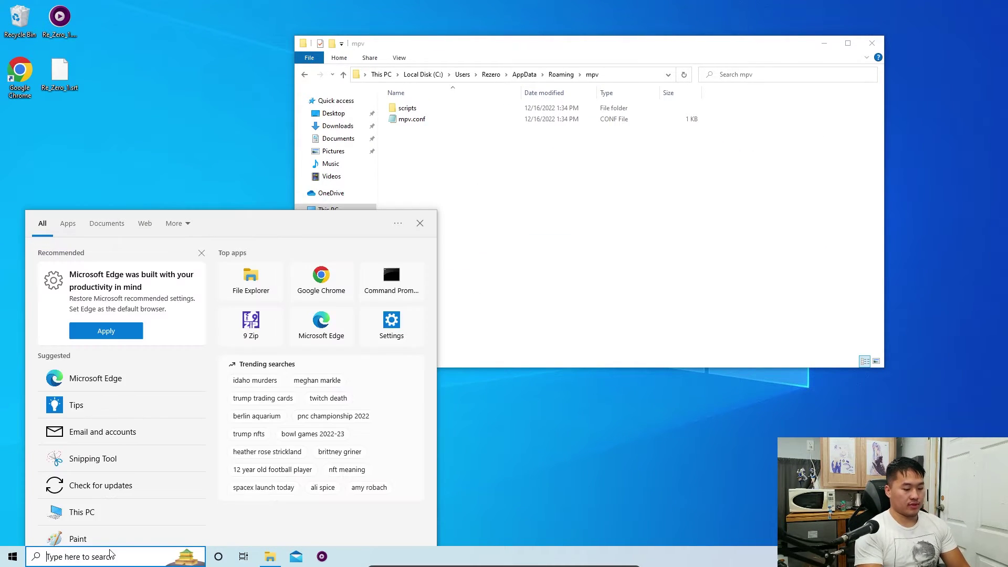
{"action": "type", "text": "mpv"}
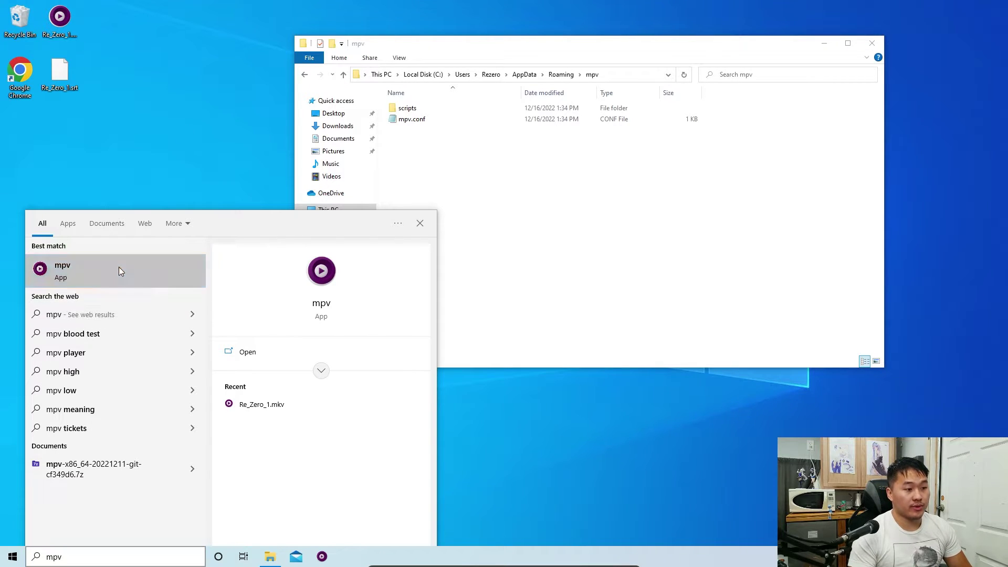
{"action": "right_click", "coordinate": [118, 267]}
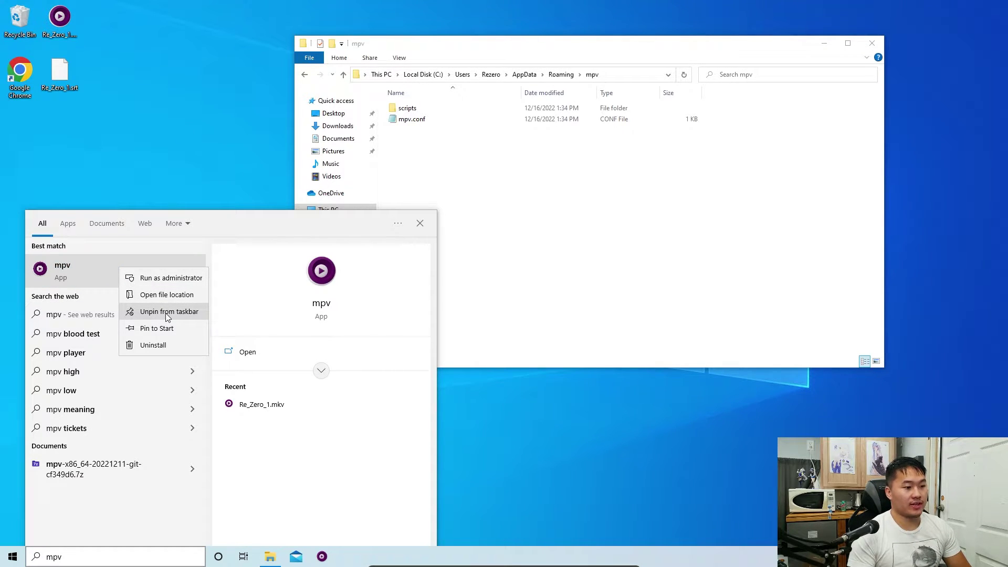
{"action": "left_click", "coordinate": [557, 446]}
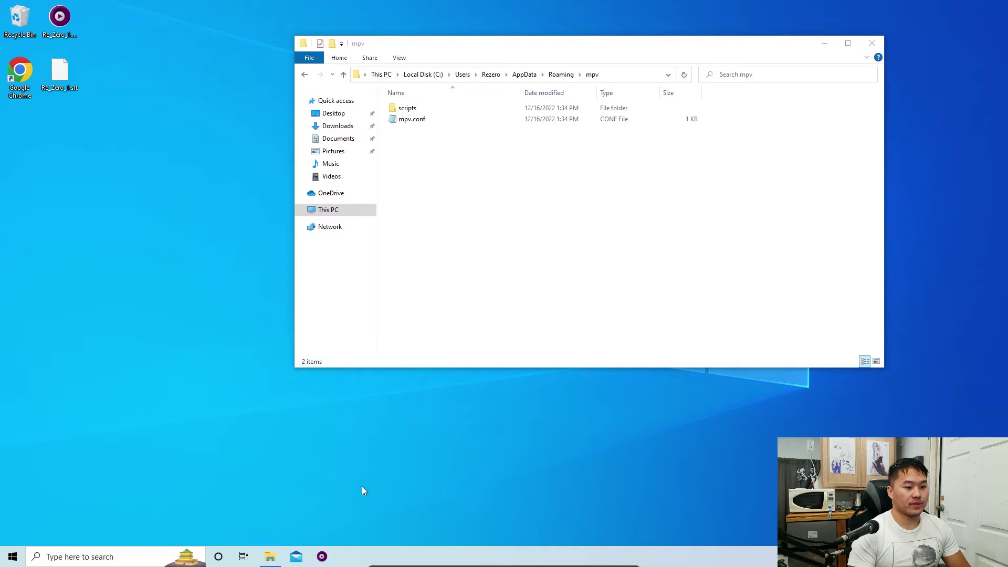
Launch mpv, load Re_Zero_1.mkv, seek to 00:05:46, and toggle the Japanese subtitles.
{"action": "left_click", "coordinate": [322, 557]}
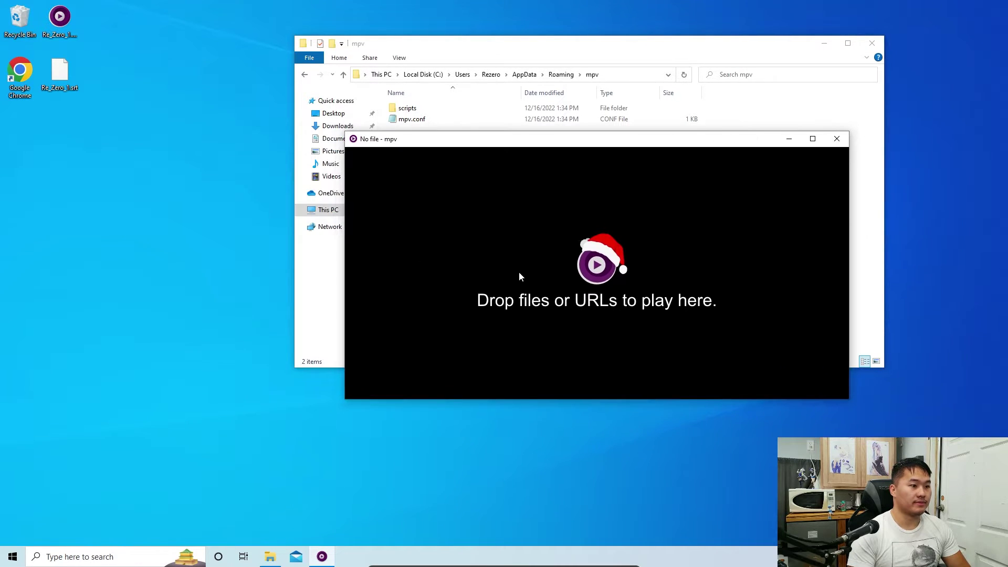
{"action": "left_click_drag", "start_coordinate": [59, 18], "coordinate": [492, 254]}
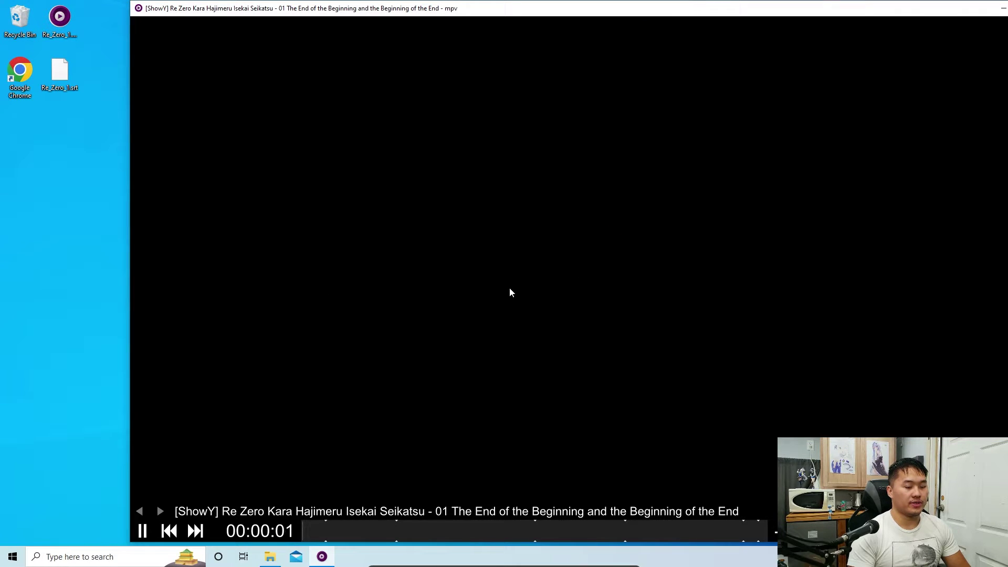
{"action": "left_click", "coordinate": [357, 531]}
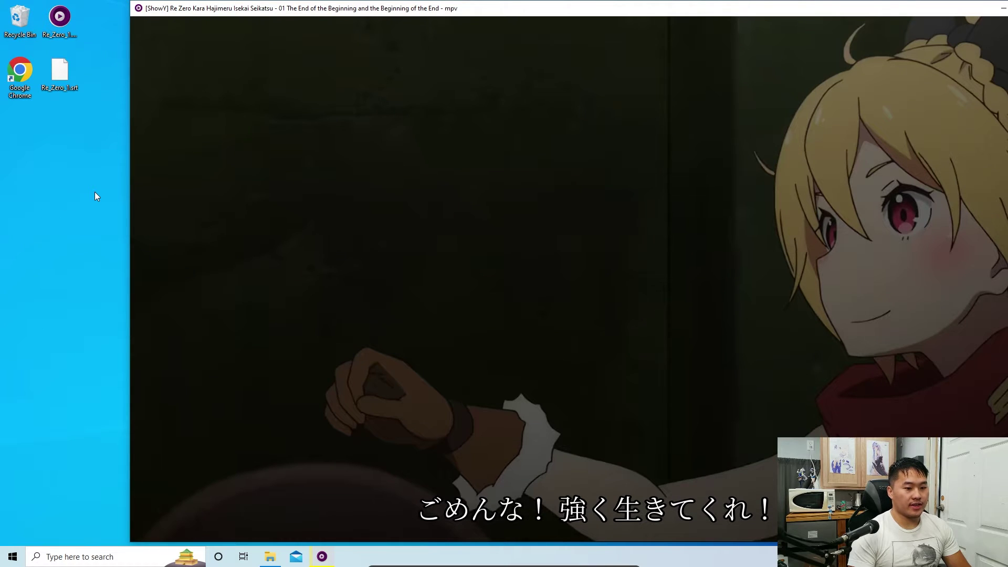
{"action": "mouse_move", "coordinate": [542, 331]}
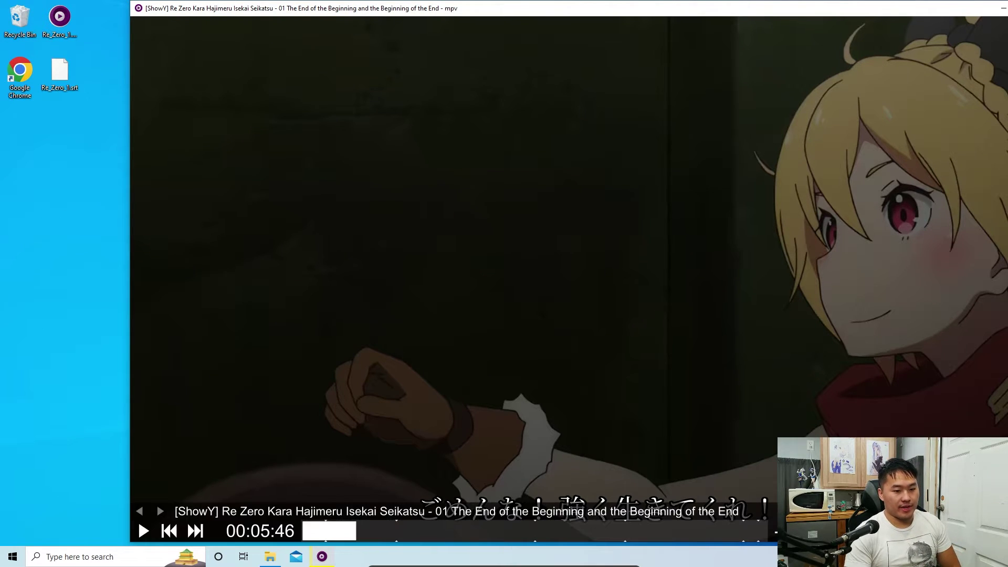
{"action": "key", "text": "j"}
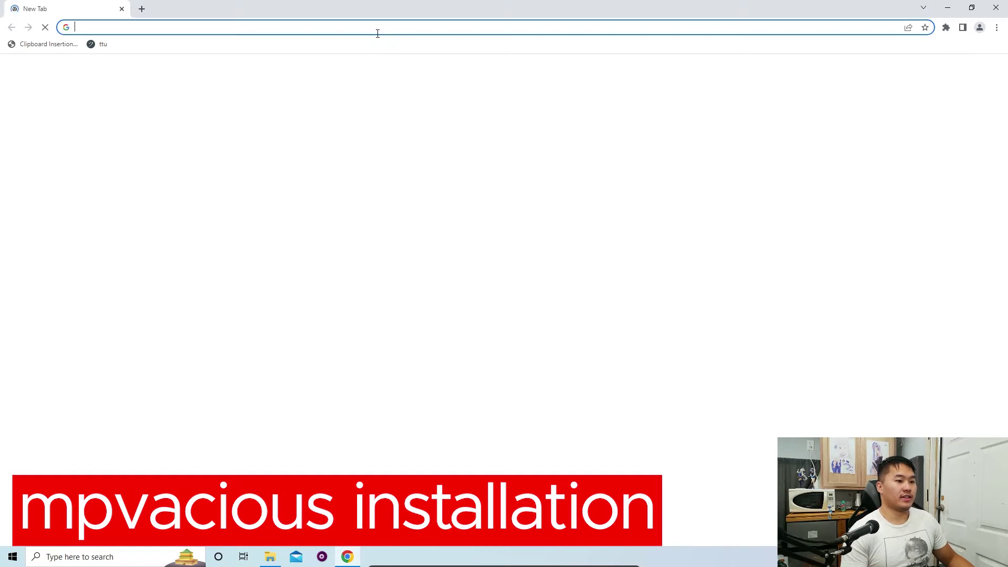
{"action": "left_click", "coordinate": [377, 31]}
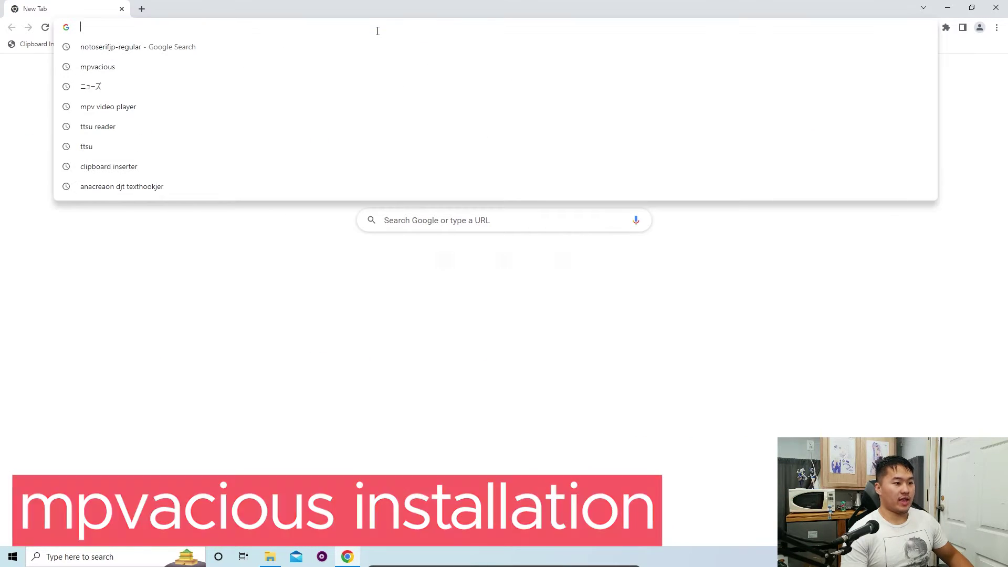
Search for 'mpvacious' and open the Ajatt-Tools/mpvacious GitHub repository.
{"action": "type", "text": "mpvacious"}
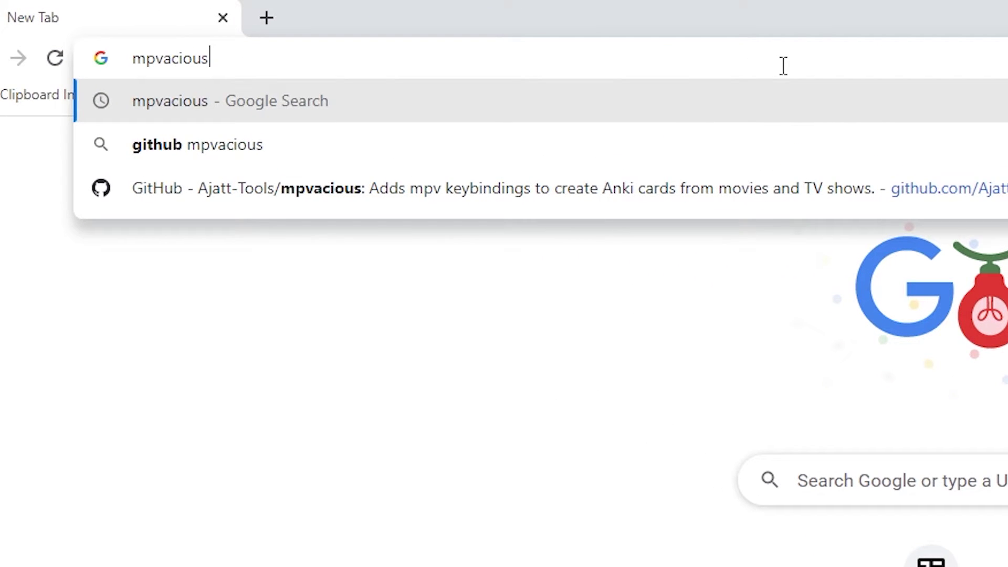
{"action": "key", "text": "Return"}
{"action": "left_click", "coordinate": [563, 391]}
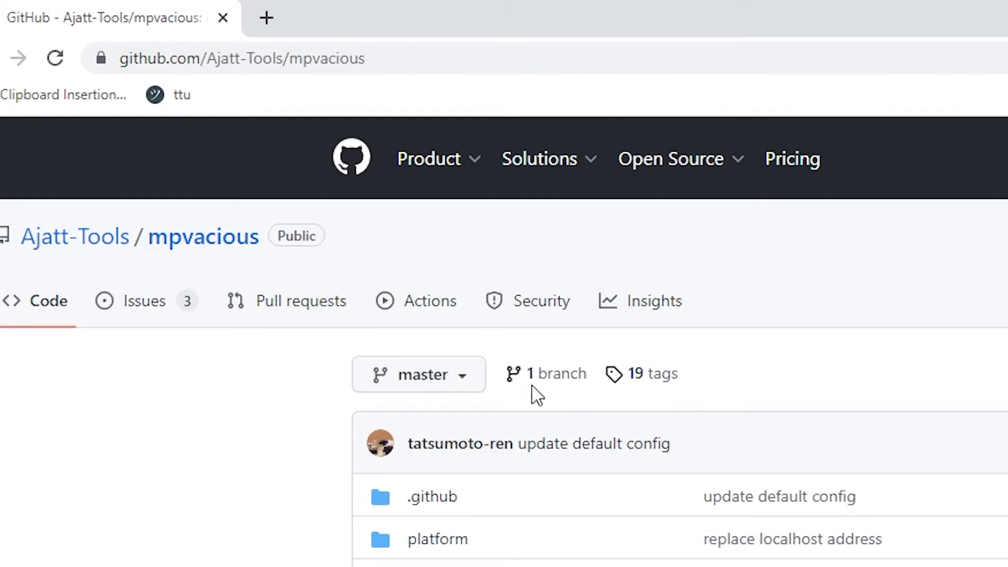
Scroll through the mpvacious README to read its Installation section.
{"action": "scroll", "coordinate": [205, 462], "scroll_direction": "down", "scroll_amount": 10}
{"action": "scroll", "coordinate": [7, 180], "scroll_direction": "down", "scroll_amount": 15}
{"action": "scroll", "coordinate": [4, 180], "scroll_direction": "down", "scroll_amount": 15}
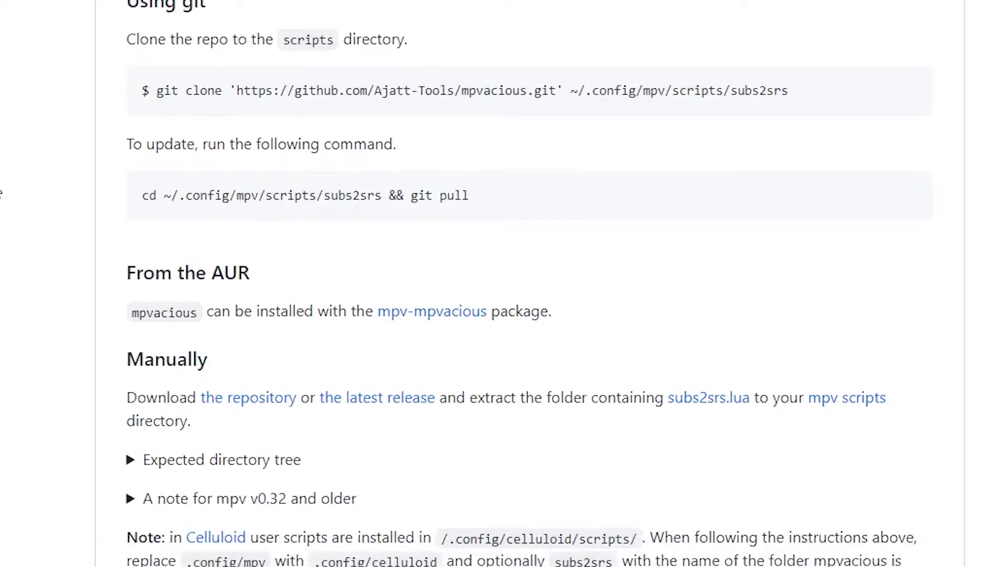
{"action": "scroll", "coordinate": [2, 186], "scroll_direction": "up", "scroll_amount": 7}
{"action": "scroll", "coordinate": [3, 191], "scroll_direction": "down", "scroll_amount": 3}
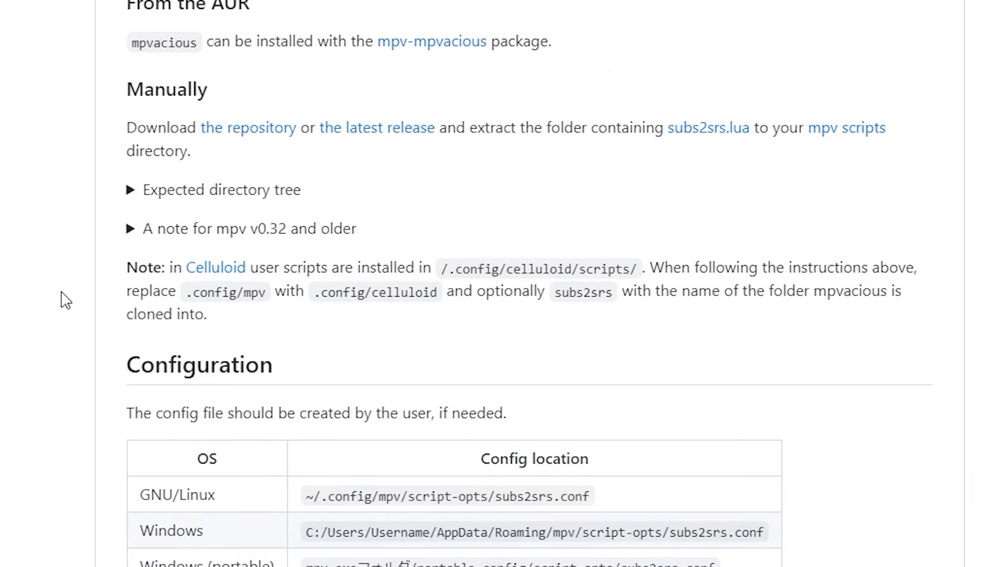
{"action": "scroll", "coordinate": [85, 274], "scroll_direction": "up", "scroll_amount": 3}
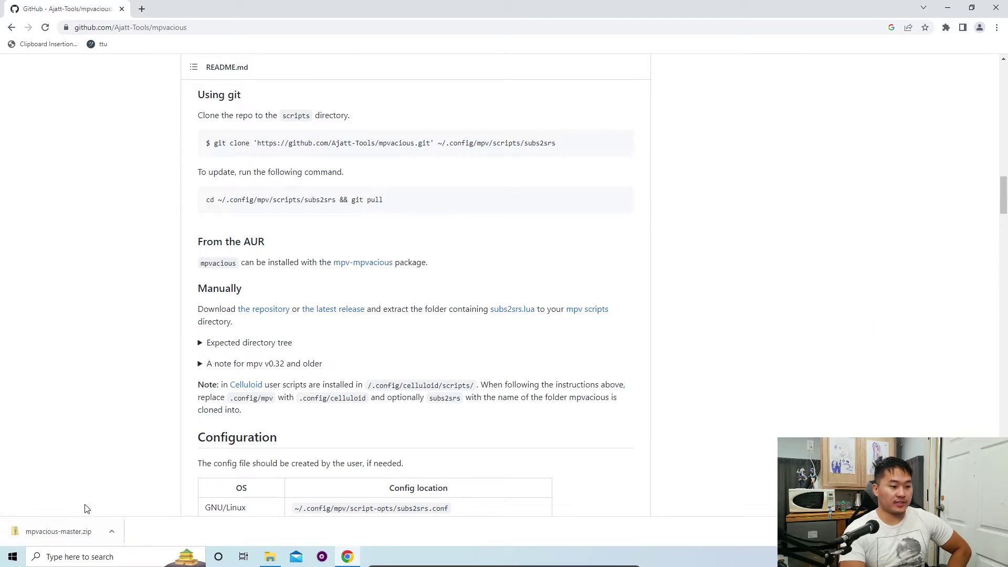
{"action": "scroll", "coordinate": [137, 333], "scroll_direction": "up", "scroll_amount": 8}
{"action": "scroll", "coordinate": [194, 320], "scroll_direction": "down", "scroll_amount": 4}
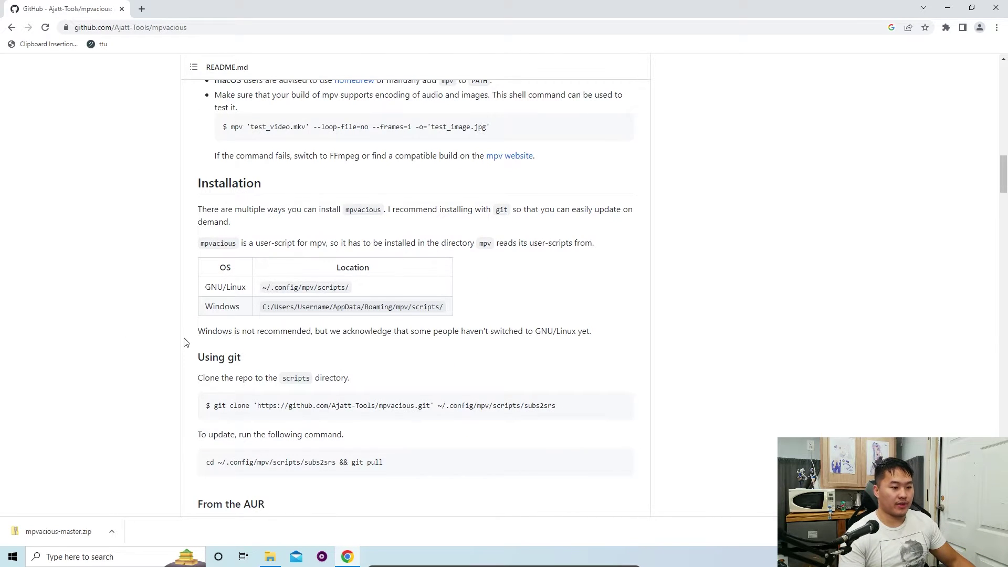
{"action": "scroll", "coordinate": [184, 342], "scroll_direction": "down", "scroll_amount": 2}
{"action": "scroll", "coordinate": [185, 343], "scroll_direction": "up", "scroll_amount": 6}
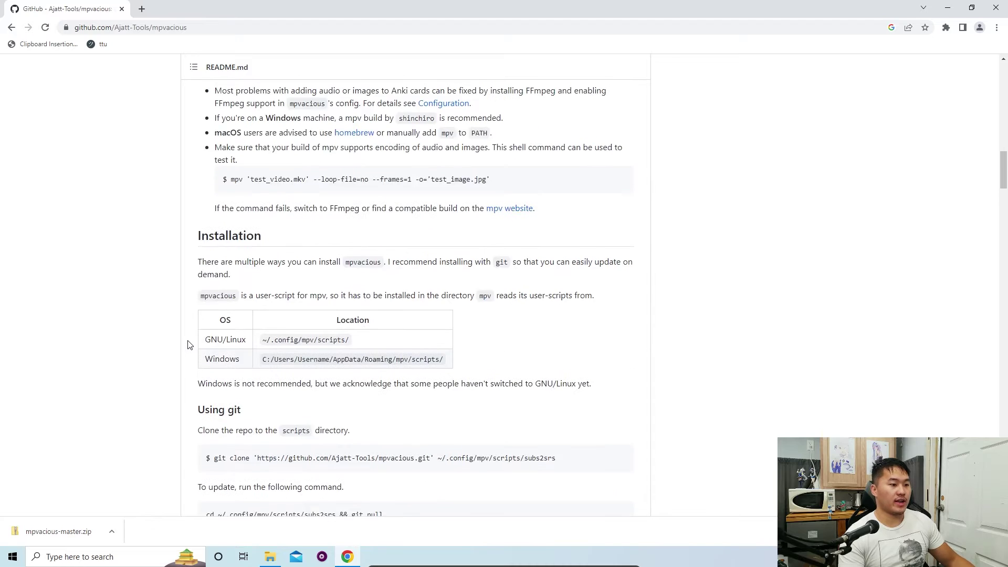
{"action": "scroll", "coordinate": [174, 339], "scroll_direction": "down", "scroll_amount": 9}
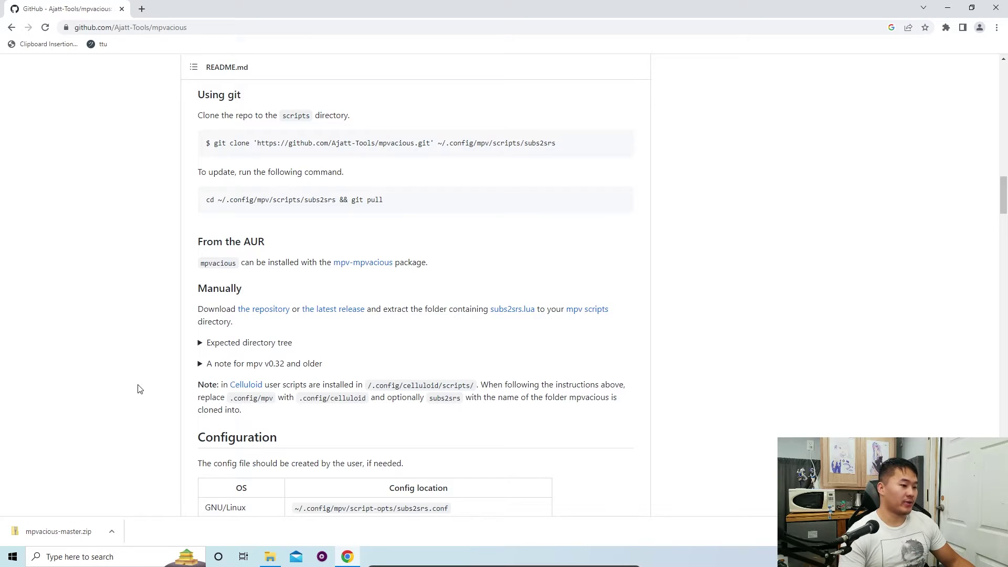
Extract mpvacious-master.zip into Downloads without opening the extracted files afterwards.
{"action": "right_click", "coordinate": [49, 532]}
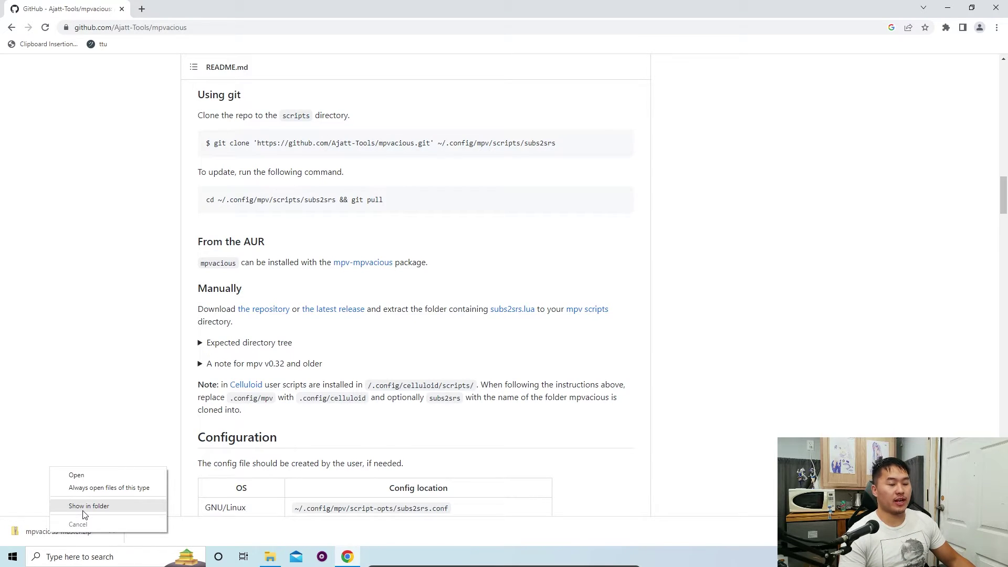
{"action": "left_click", "coordinate": [83, 510]}
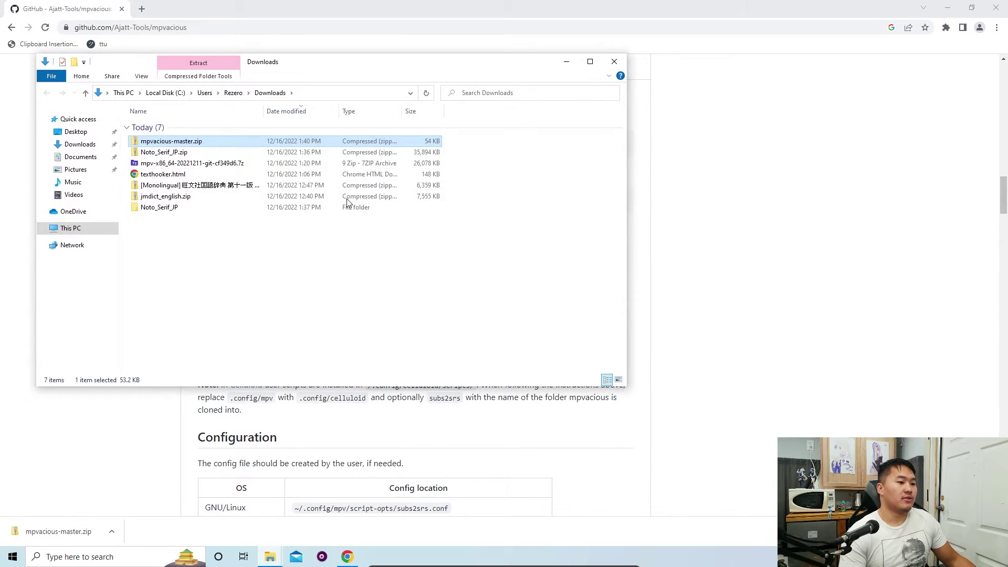
{"action": "left_click_drag", "start_coordinate": [303, 69], "coordinate": [477, 80]}
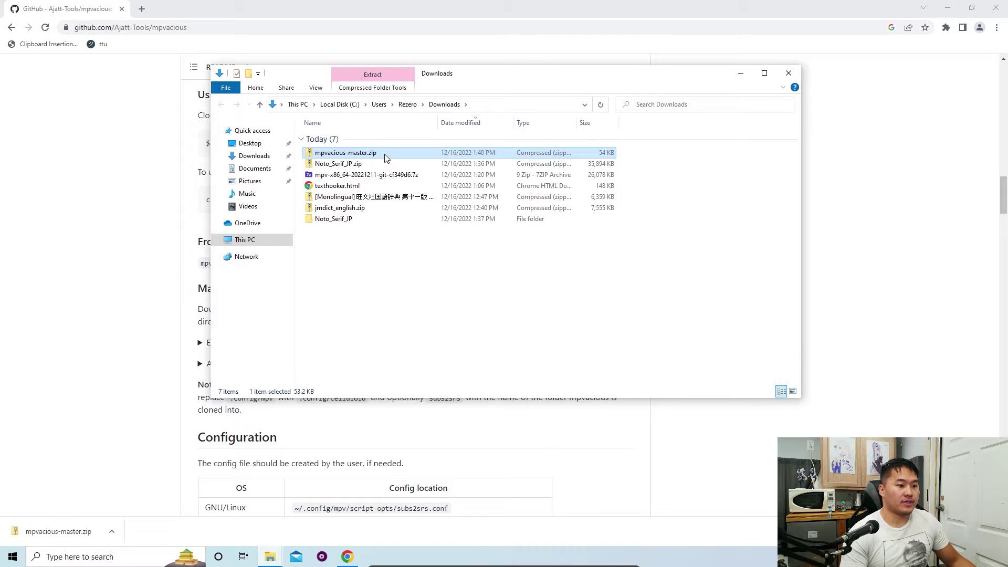
{"action": "left_click", "coordinate": [381, 89]}
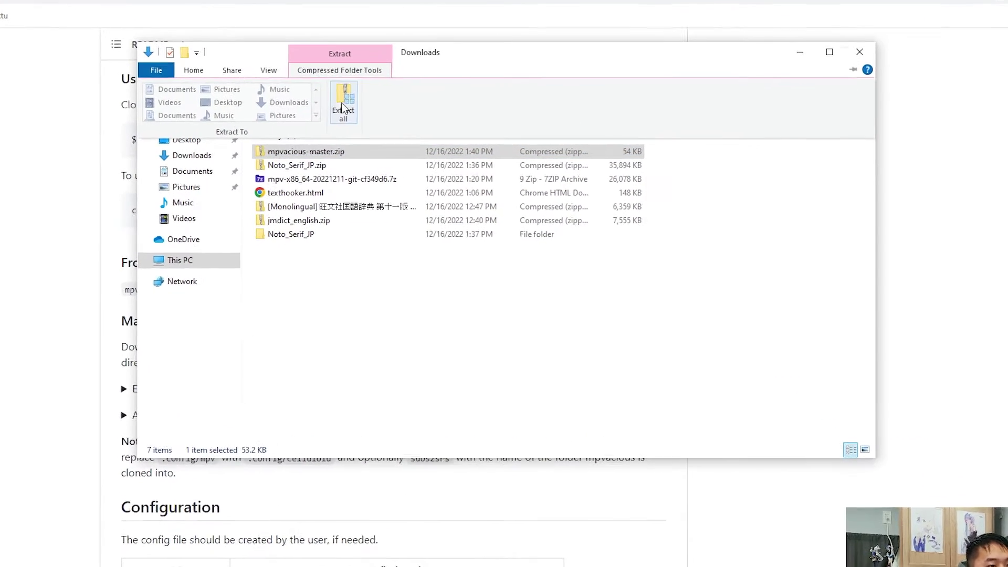
{"action": "left_click", "coordinate": [273, 328]}
{"action": "left_click", "coordinate": [669, 541]}
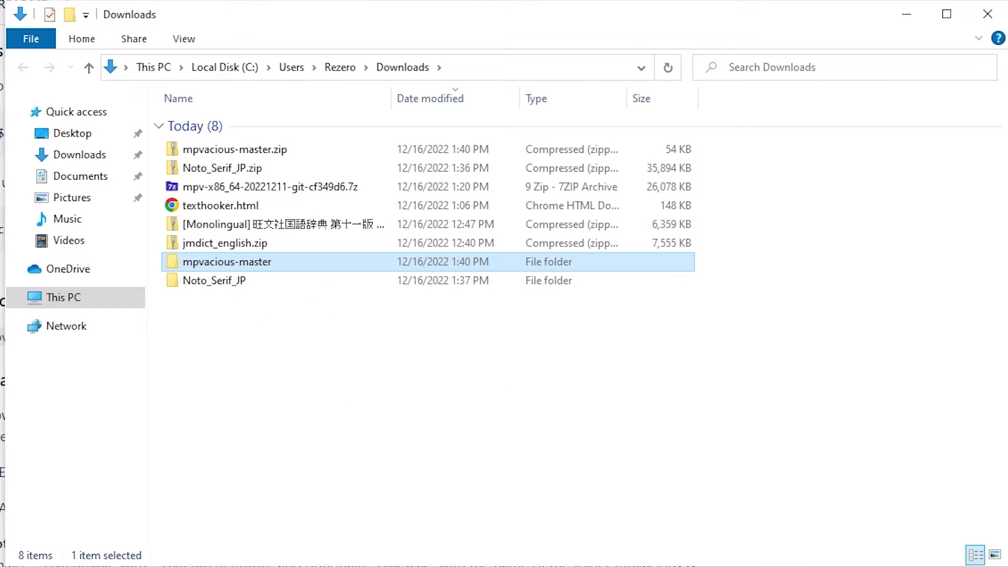
Copy the nested mpvacious-master folder from the extracted folder and return to Downloads.
{"action": "double_click", "coordinate": [285, 270]}
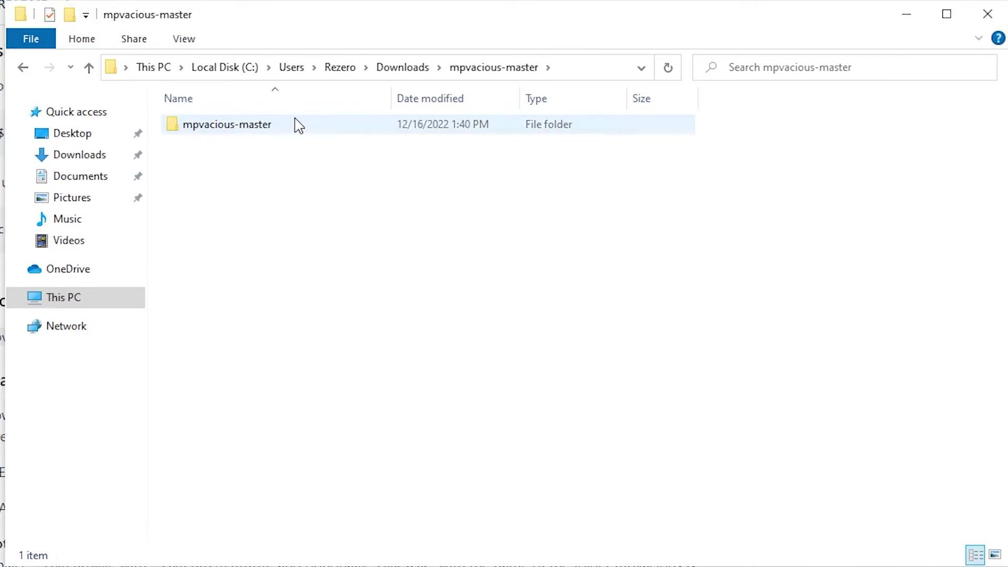
{"action": "left_click", "coordinate": [296, 125]}
{"action": "left_click", "coordinate": [400, 69]}
{"action": "left_click", "coordinate": [278, 263]}
{"action": "double_click", "coordinate": [280, 263]}
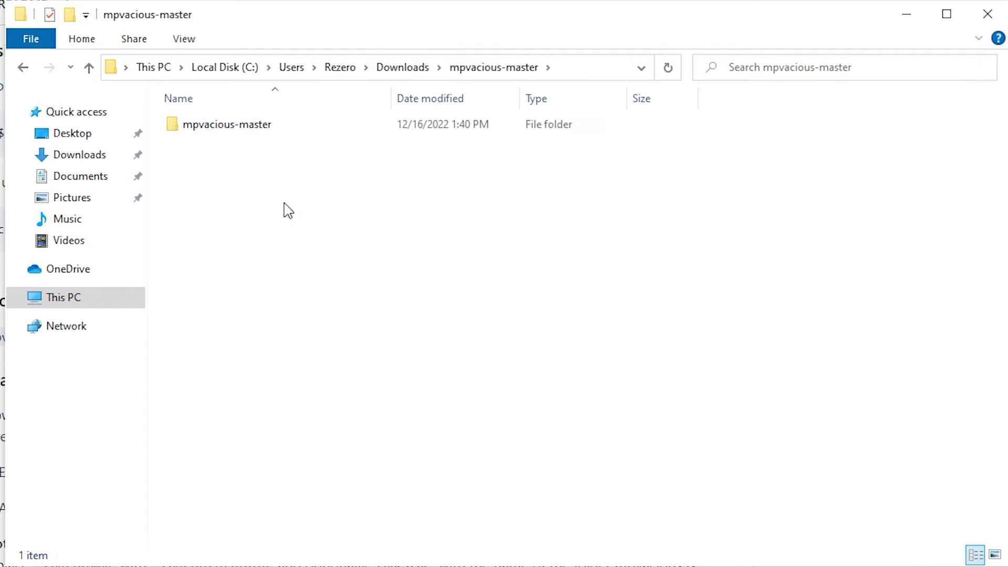
{"action": "left_click", "coordinate": [285, 131]}
{"action": "right_click", "coordinate": [302, 137]}
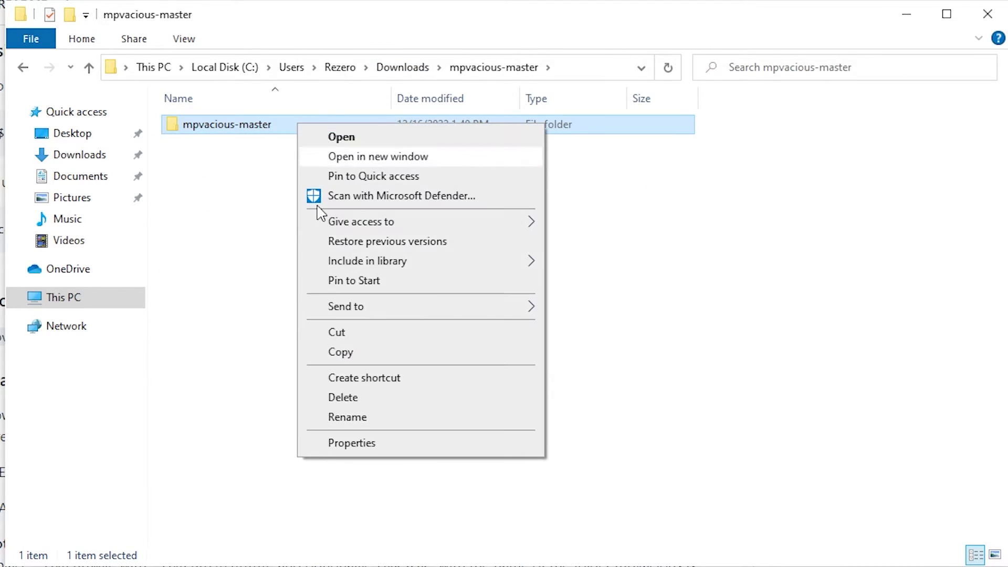
{"action": "left_click", "coordinate": [334, 349]}
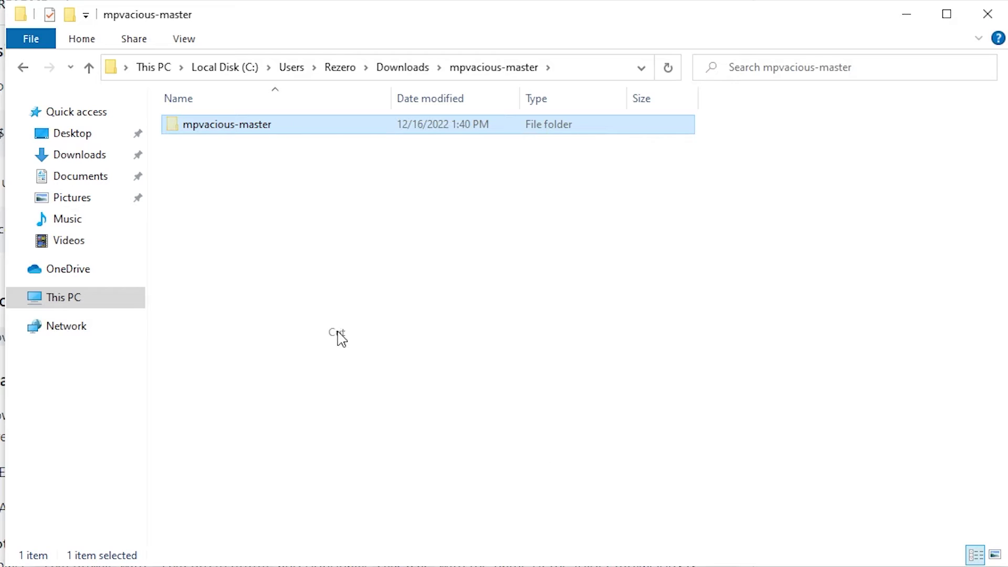
{"action": "left_click", "coordinate": [402, 67]}
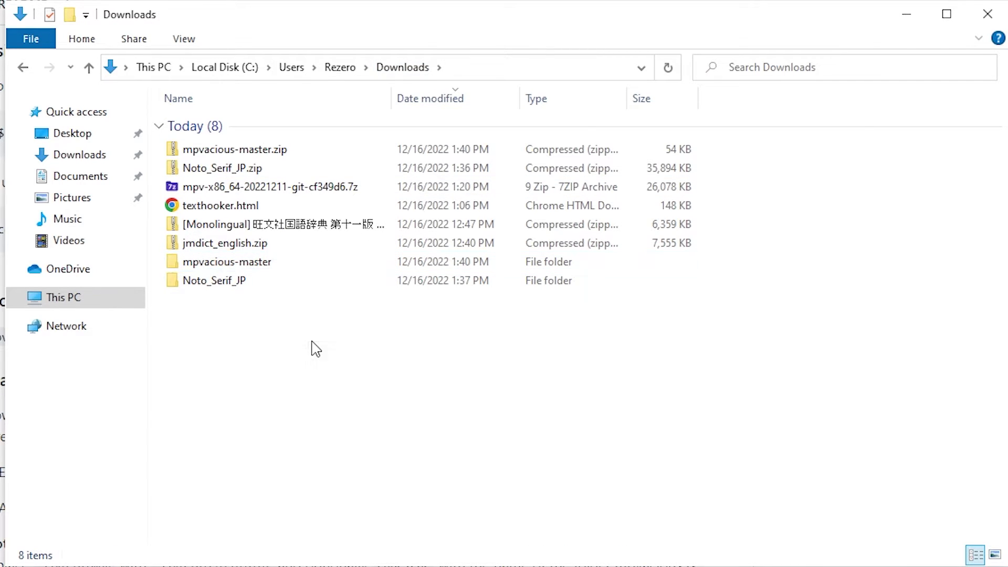
Paste the copied folder into Downloads, inspect the mpvacious files, and reselect mpvacious-master.
{"action": "right_click", "coordinate": [310, 344]}
{"action": "left_click", "coordinate": [353, 466]}
{"action": "left_click", "coordinate": [259, 265]}
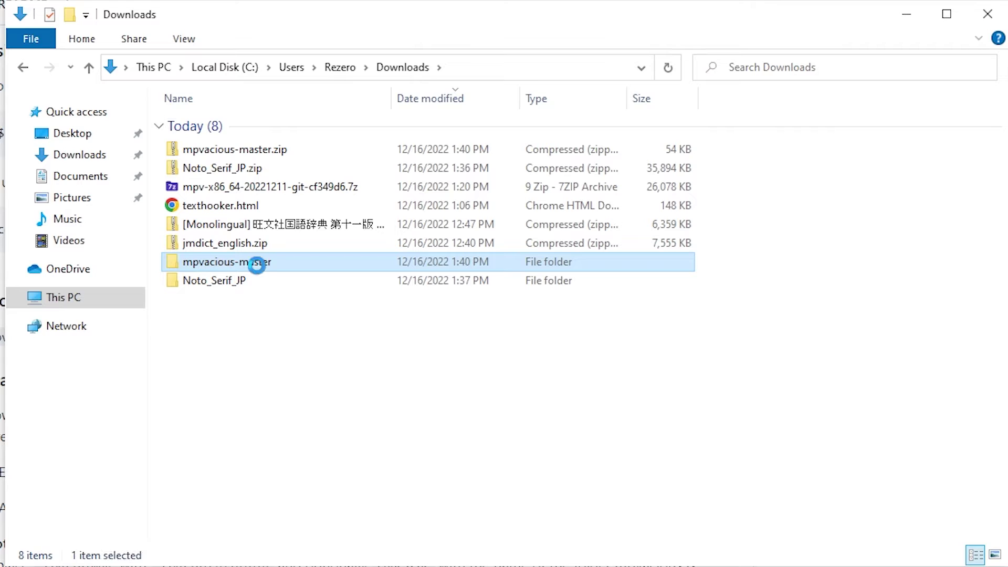
{"action": "double_click", "coordinate": [290, 270]}
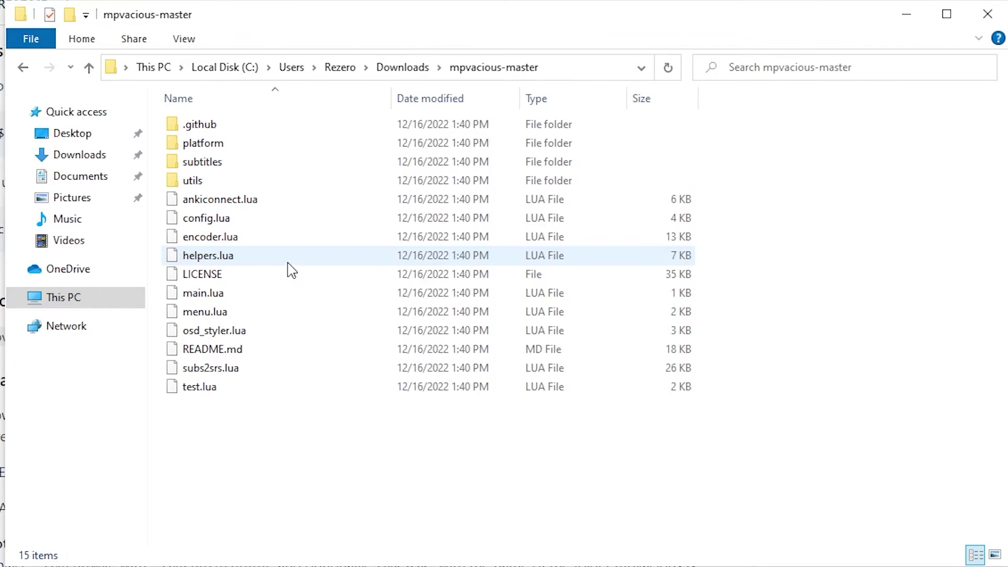
{"action": "left_click_drag", "start_coordinate": [373, 481], "coordinate": [336, 117]}
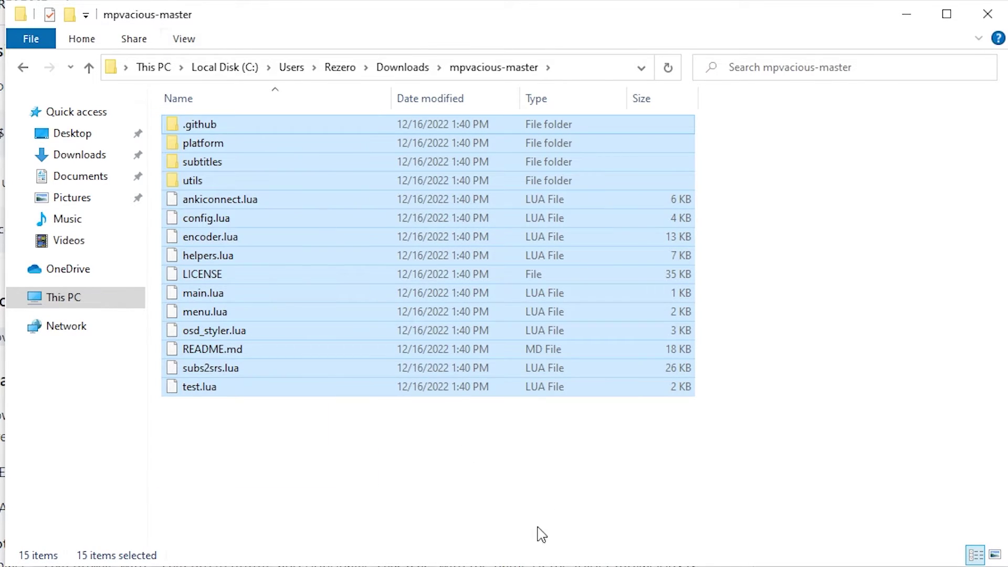
{"action": "left_click", "coordinate": [488, 473]}
{"action": "left_click", "coordinate": [403, 67]}
{"action": "left_click", "coordinate": [354, 403]}
{"action": "left_click", "coordinate": [286, 269]}
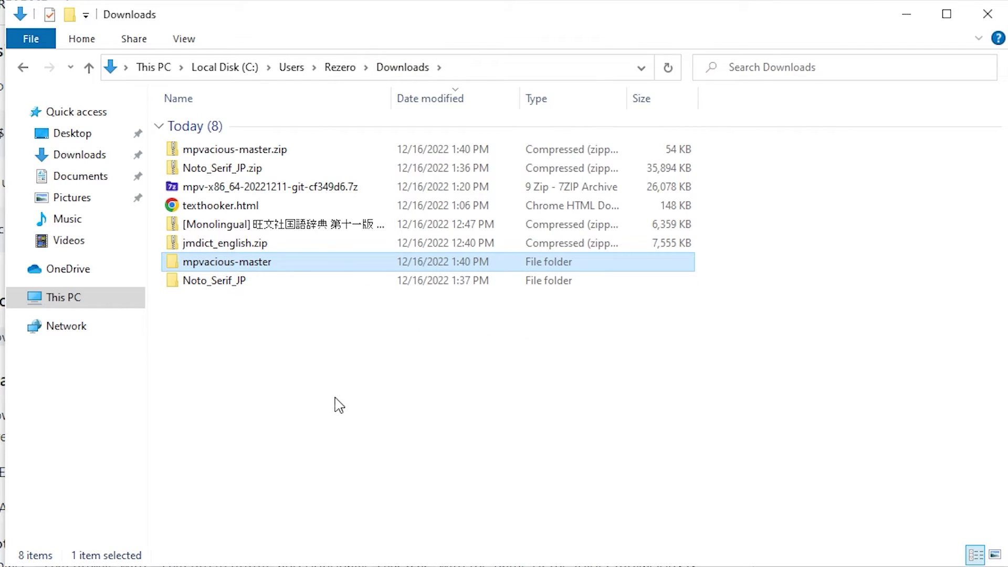
{"action": "left_click", "coordinate": [333, 315]}
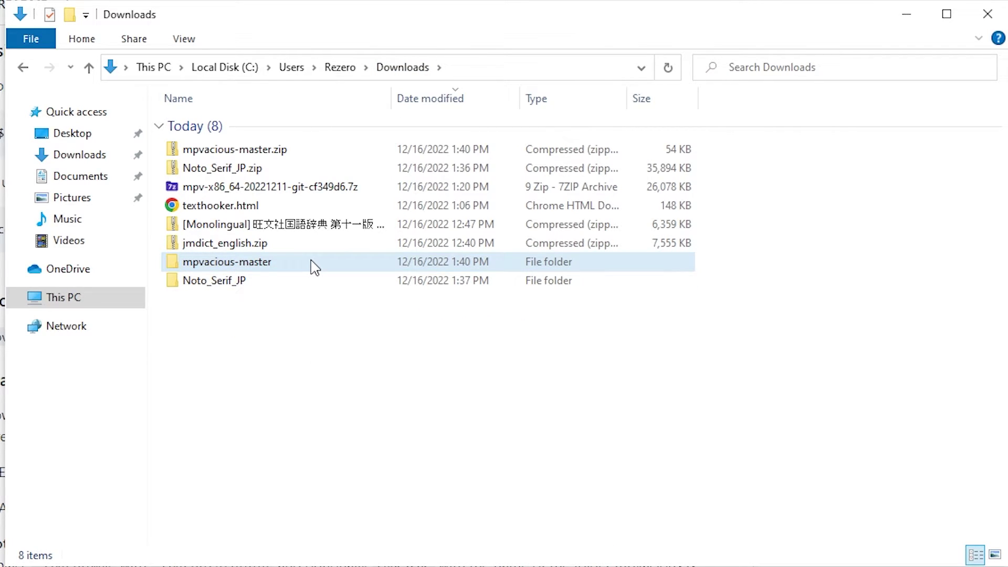
{"action": "left_click", "coordinate": [310, 265]}
Cut the mpvacious-master folder and go to the %appdata% Roaming folder.
{"action": "right_click", "coordinate": [306, 272]}
{"action": "left_click", "coordinate": [344, 477]}
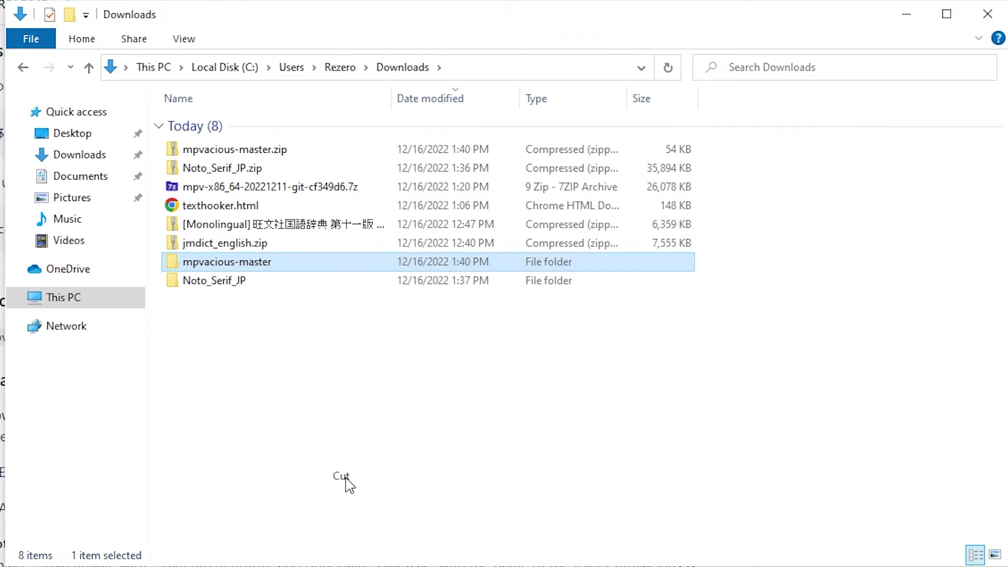
{"action": "left_click", "coordinate": [479, 71]}
{"action": "type", "text": "%appdata%"}
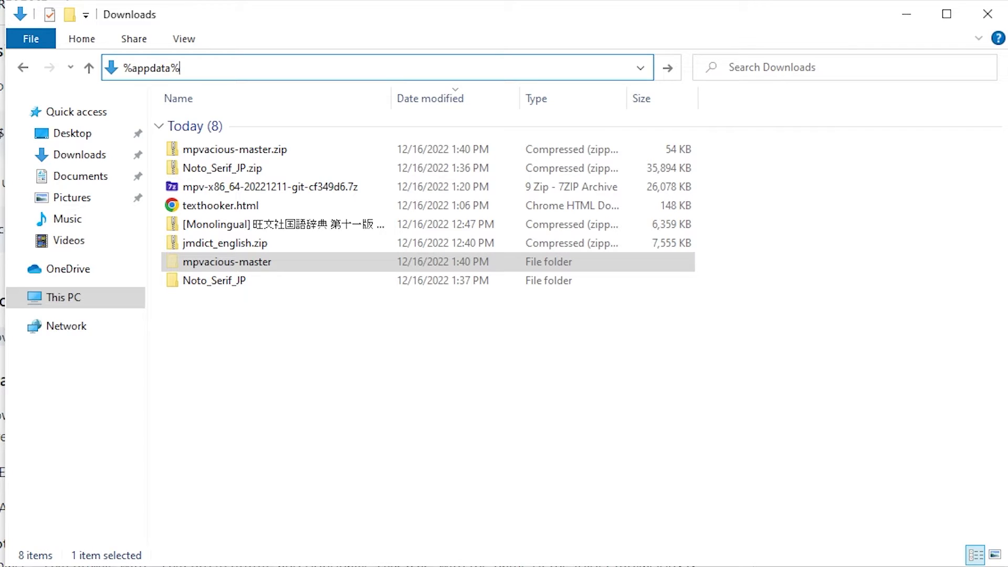
{"action": "key", "text": "Return"}
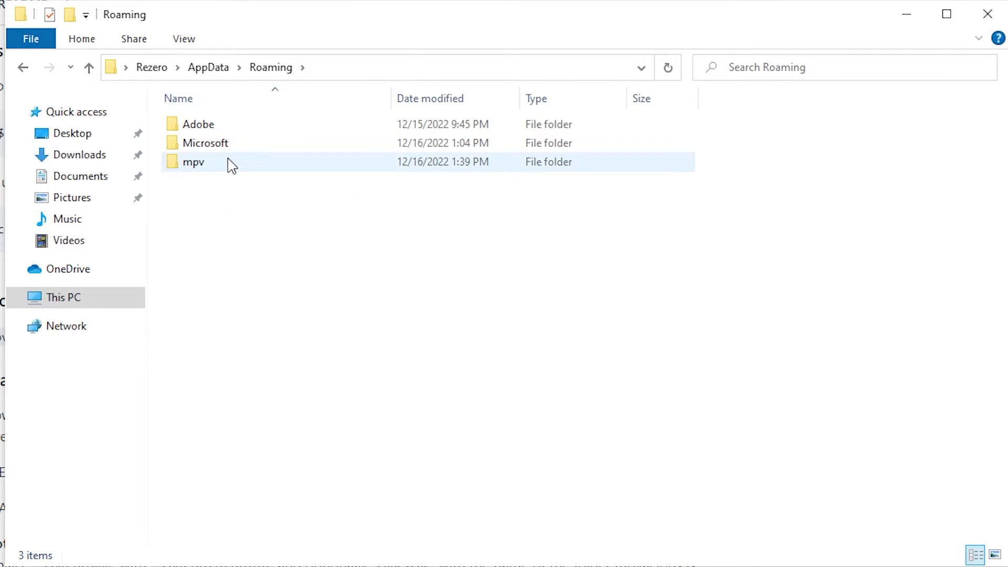
Paste mpvacious-master into mpv's scripts folder, check its files, and return to the mpv folder.
{"action": "double_click", "coordinate": [256, 164]}
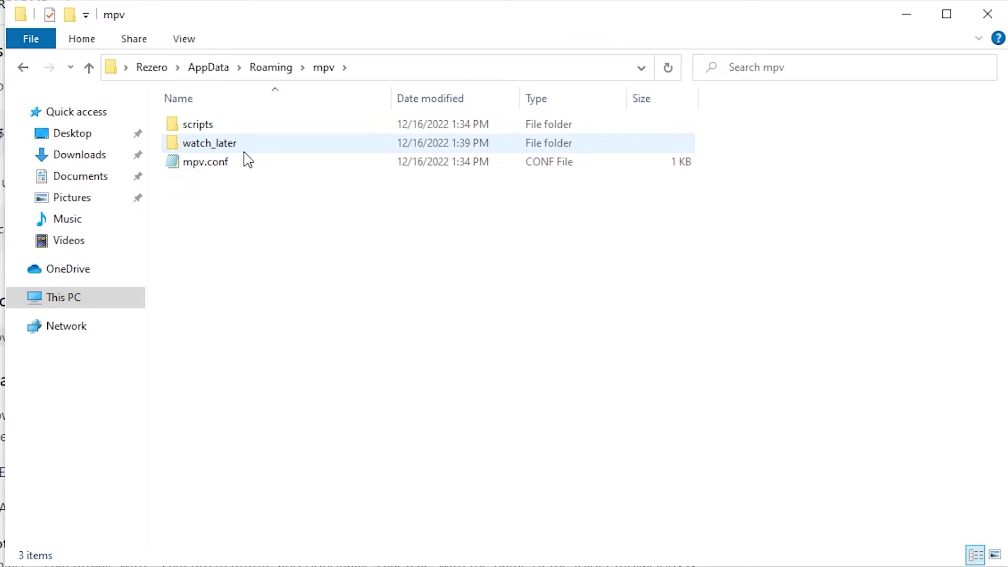
{"action": "left_click", "coordinate": [241, 127]}
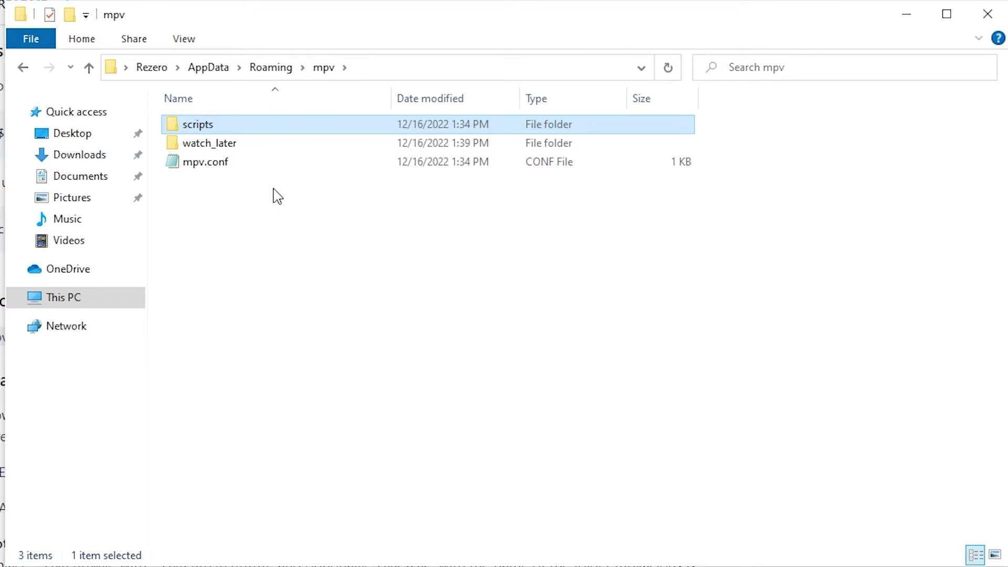
{"action": "double_click", "coordinate": [257, 129]}
{"action": "right_click", "coordinate": [266, 181]}
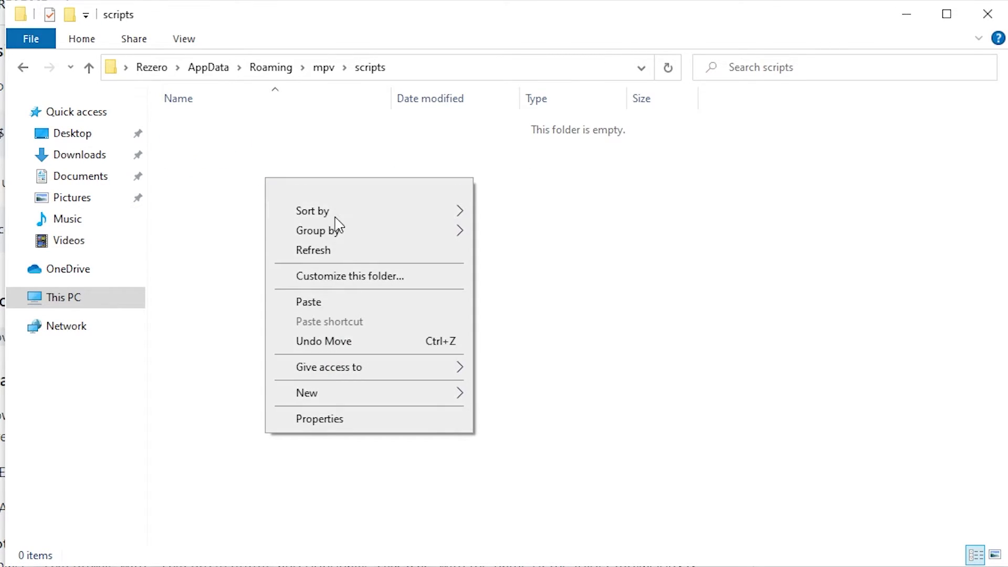
{"action": "left_click", "coordinate": [332, 302]}
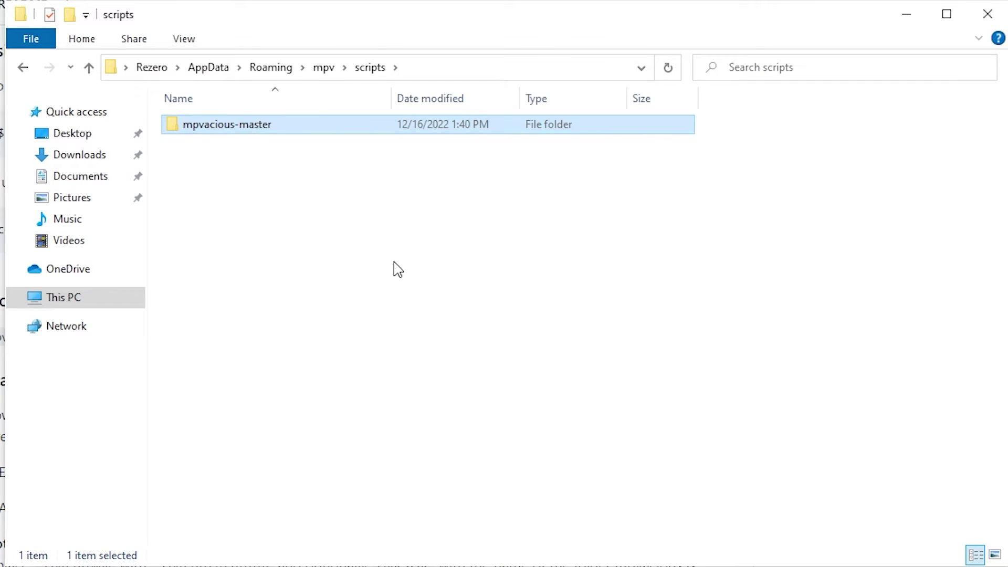
{"action": "double_click", "coordinate": [252, 131]}
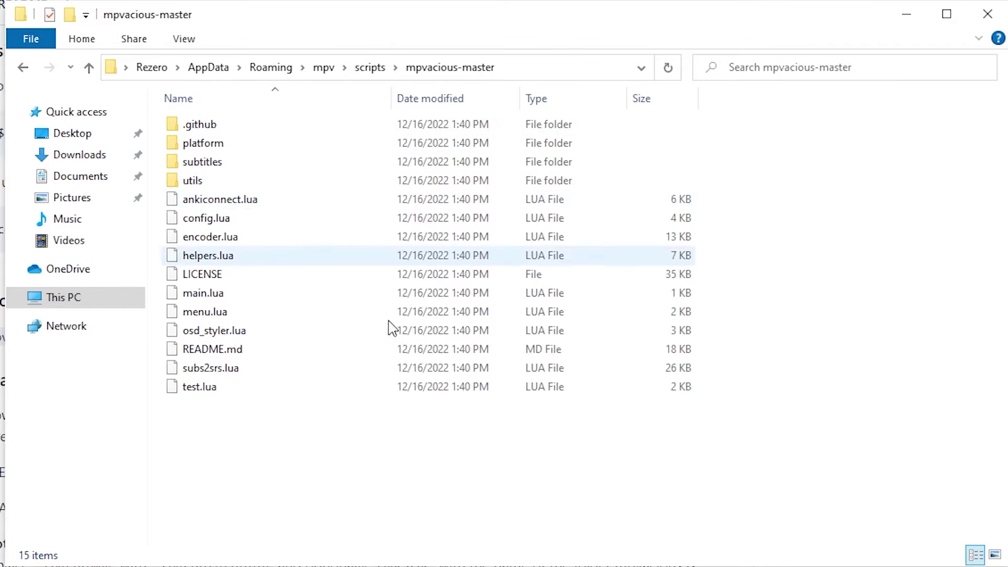
{"action": "left_click", "coordinate": [374, 74]}
{"action": "left_click", "coordinate": [318, 73]}
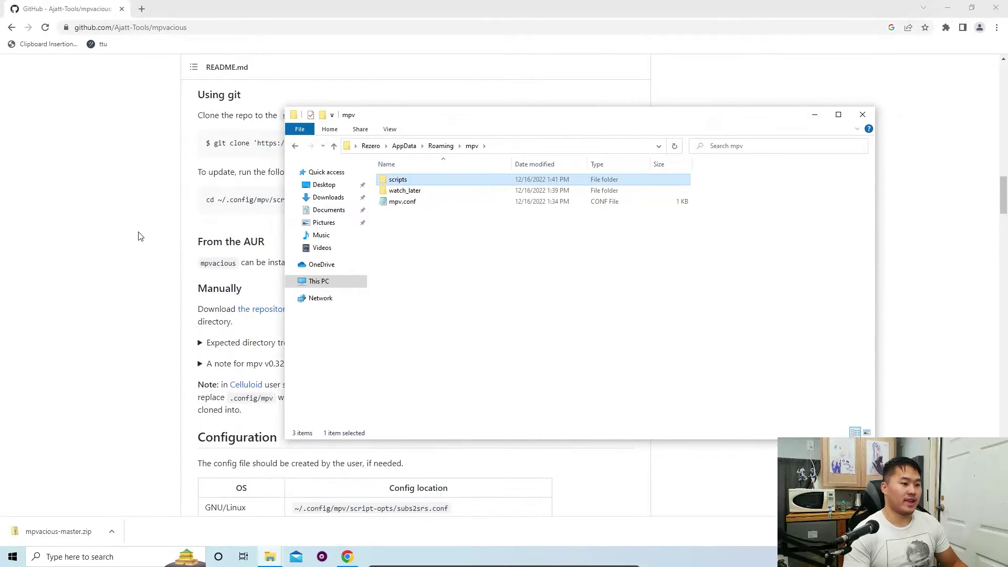
Scroll down through the mpvacious README on GitHub.
{"action": "left_click", "coordinate": [140, 236]}
{"action": "scroll", "coordinate": [139, 241], "scroll_direction": "down", "scroll_amount": 15}
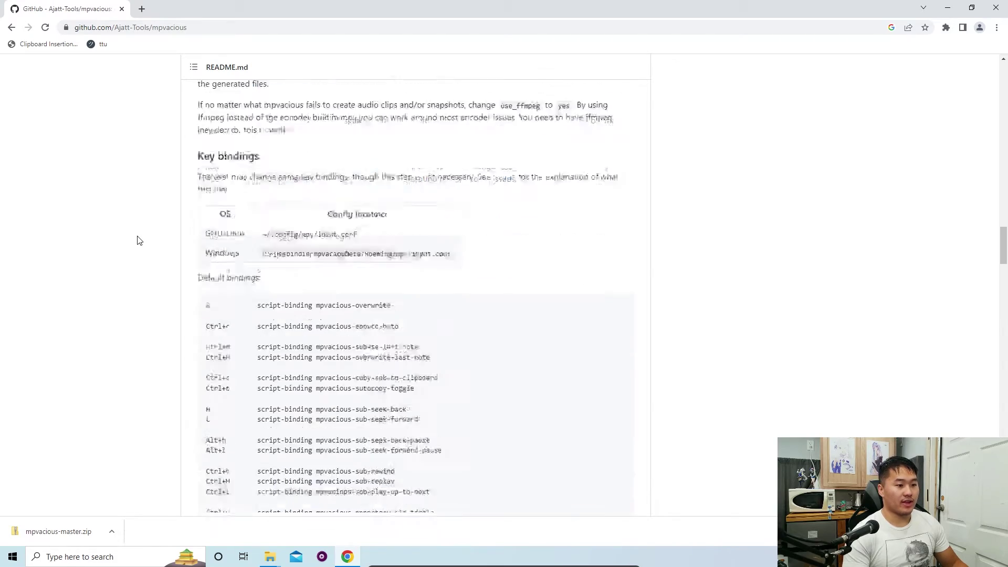
{"action": "scroll", "coordinate": [137, 247], "scroll_direction": "down", "scroll_amount": 6}
{"action": "scroll", "coordinate": [134, 265], "scroll_direction": "down", "scroll_amount": 19}
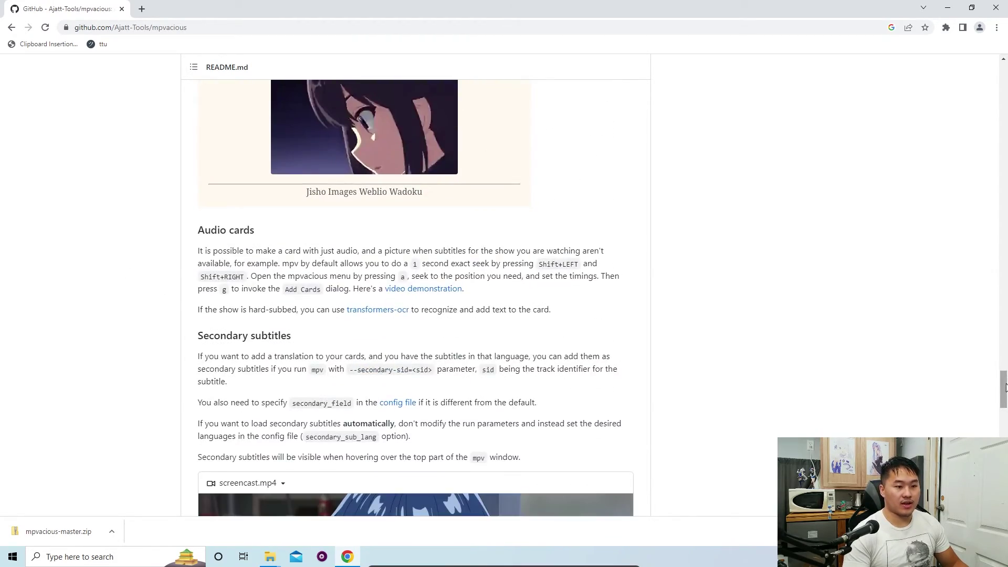
{"action": "left_click_drag", "start_coordinate": [1004, 376], "coordinate": [1004, 59]}
Look up the AnkiConnect AnkiWeb page, close it, then scroll to Requirements and launch mpv.
{"action": "left_click", "coordinate": [142, 9]}
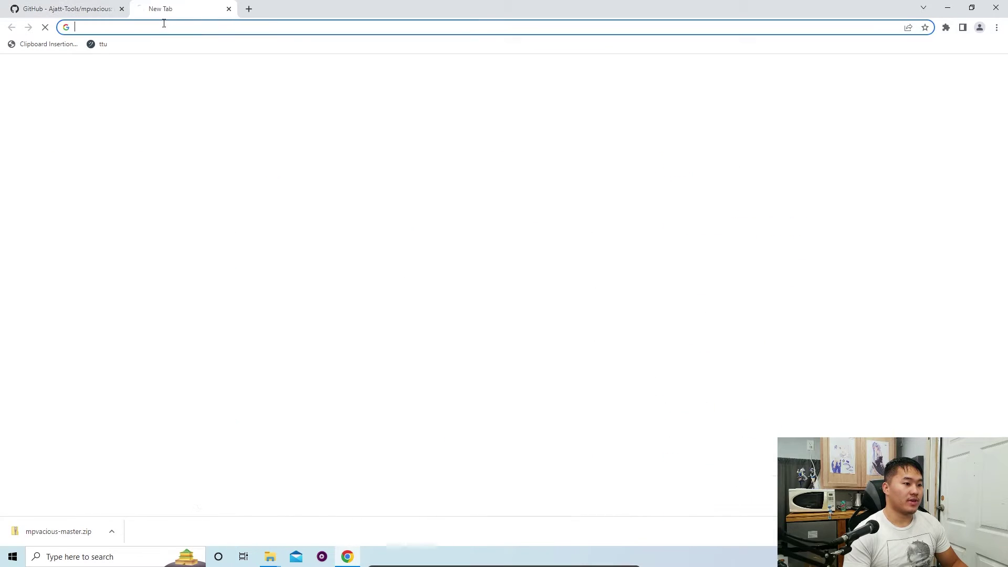
{"action": "type", "text": "ankiconnect"}
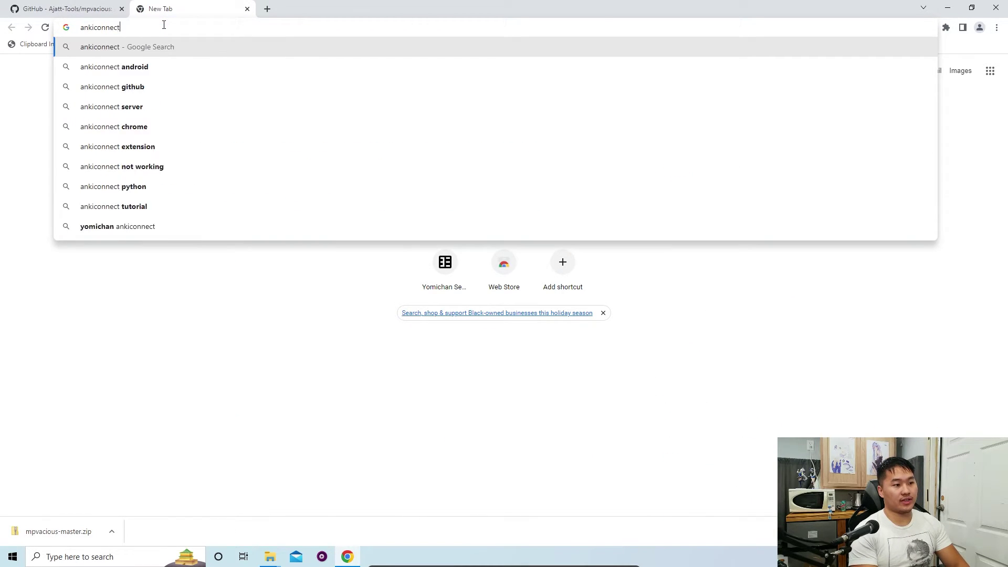
{"action": "key", "text": "Return"}
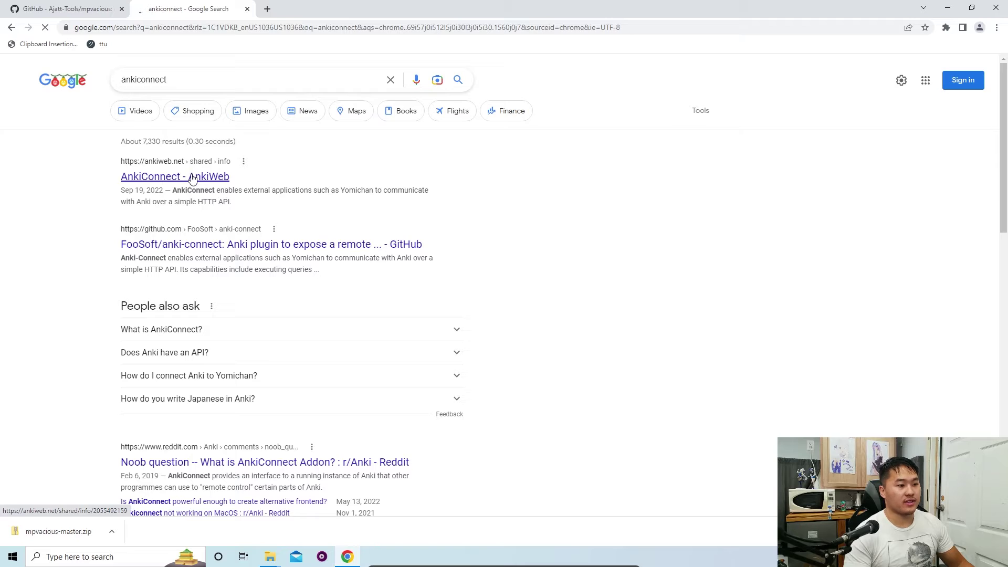
{"action": "left_click", "coordinate": [192, 178]}
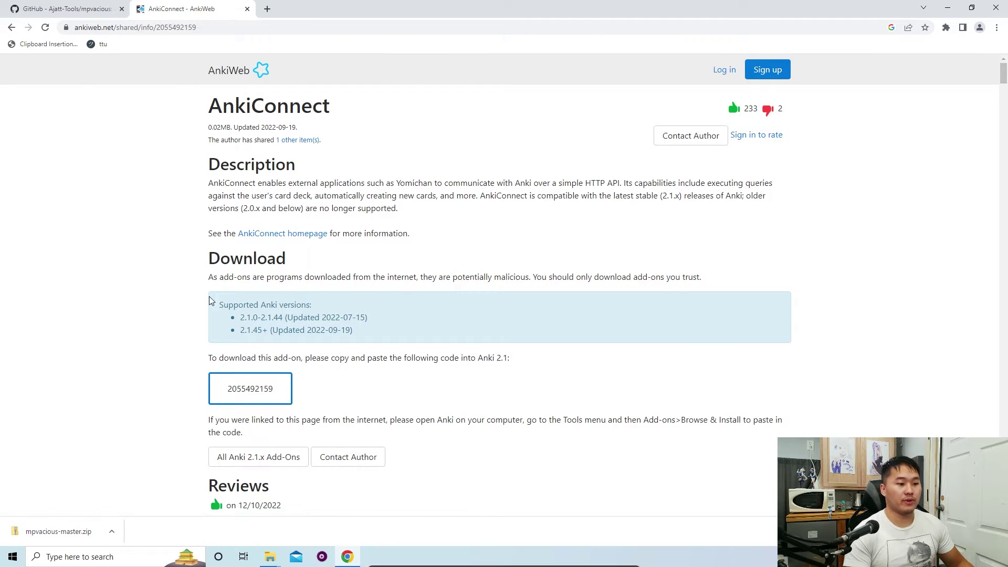
{"action": "left_click", "coordinate": [247, 9]}
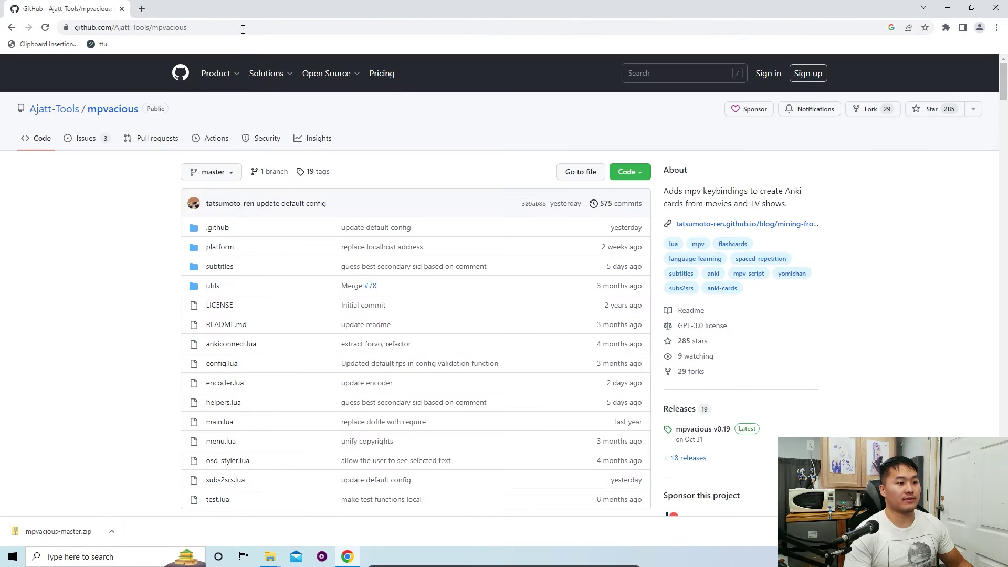
{"action": "scroll", "coordinate": [105, 279], "scroll_direction": "down", "scroll_amount": 15}
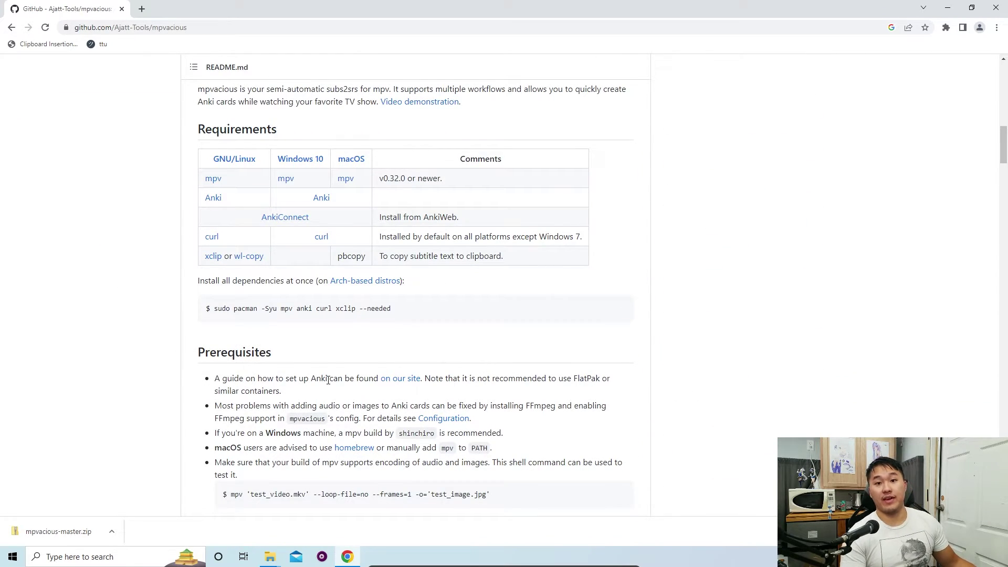
{"action": "left_click", "coordinate": [322, 556]}
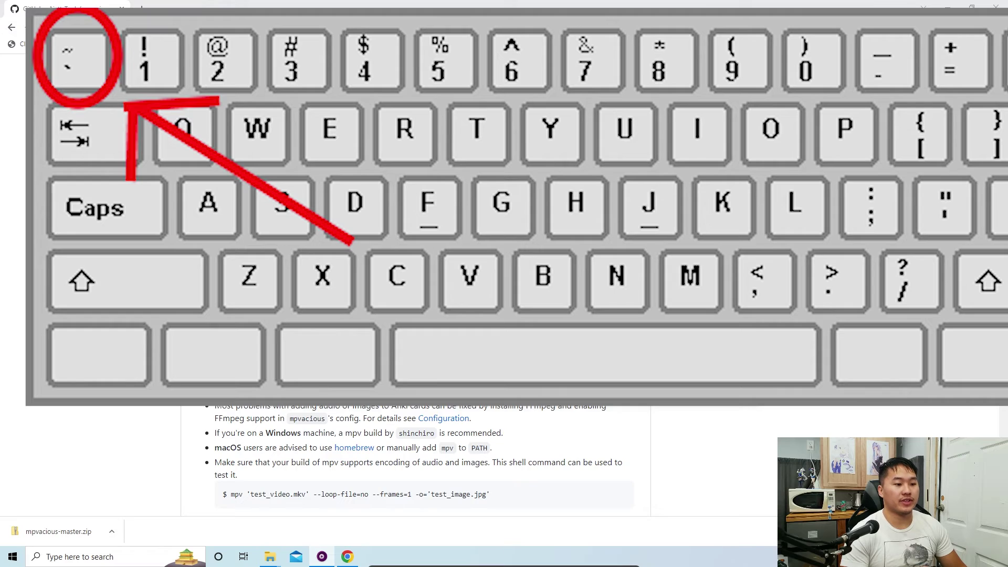
Toggle mpv's console with ` several times to read the mpvacious log, then move the window right.
{"action": "key", "text": "grave"}
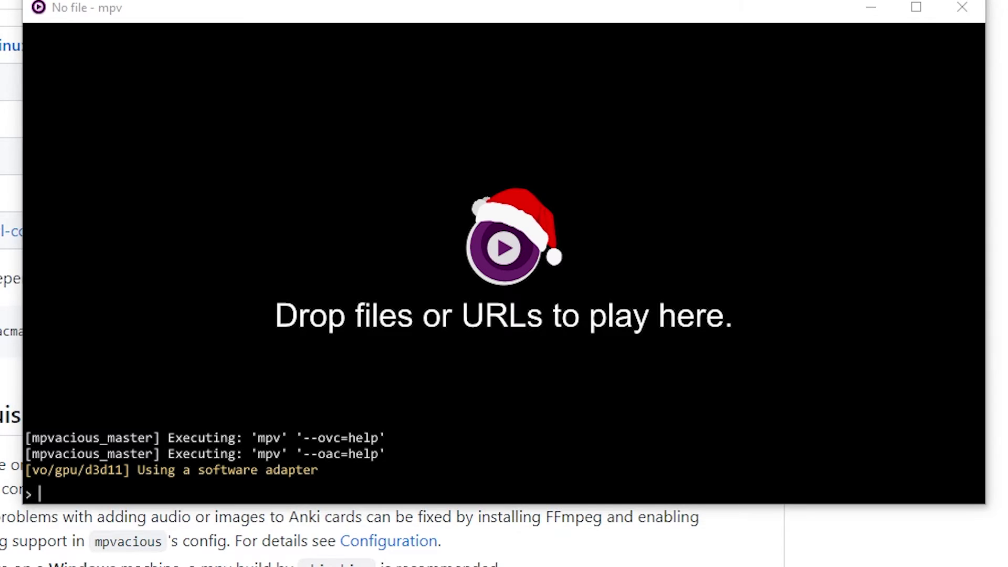
{"action": "key", "text": "Escape"}
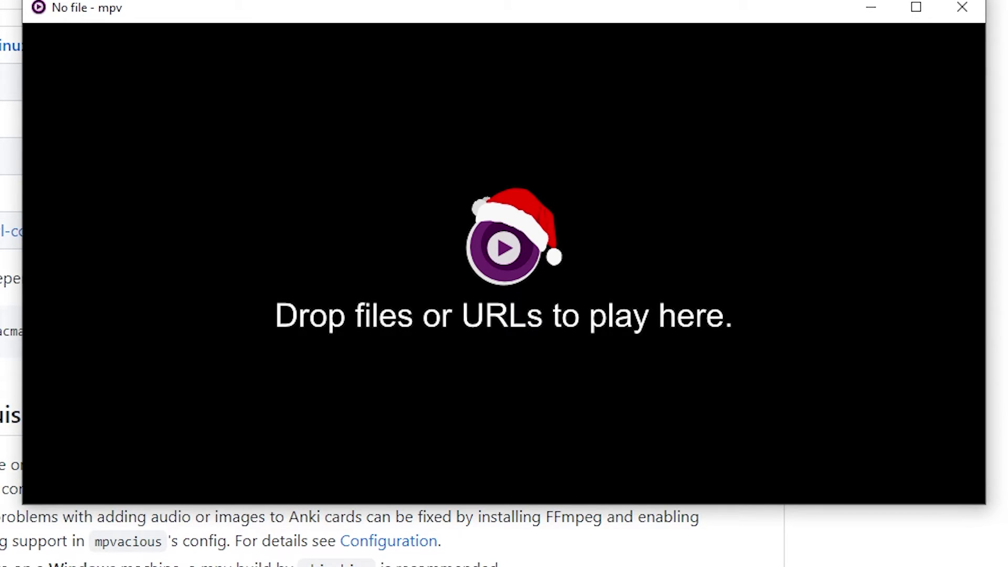
{"action": "left_click_drag", "start_coordinate": [529, 274], "coordinate": [535, 276]}
{"action": "key", "text": "grave"}
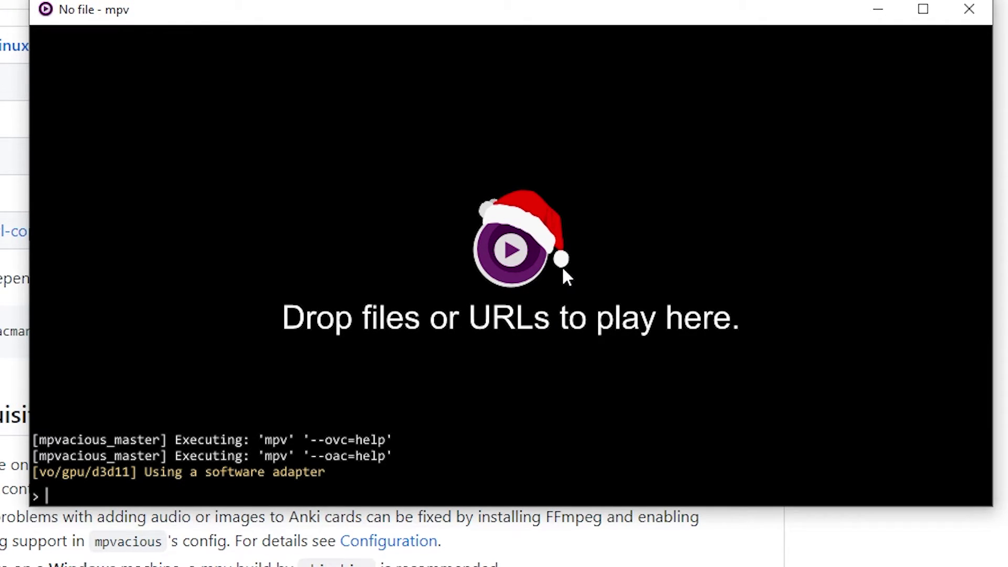
{"action": "key", "text": "Escape"}
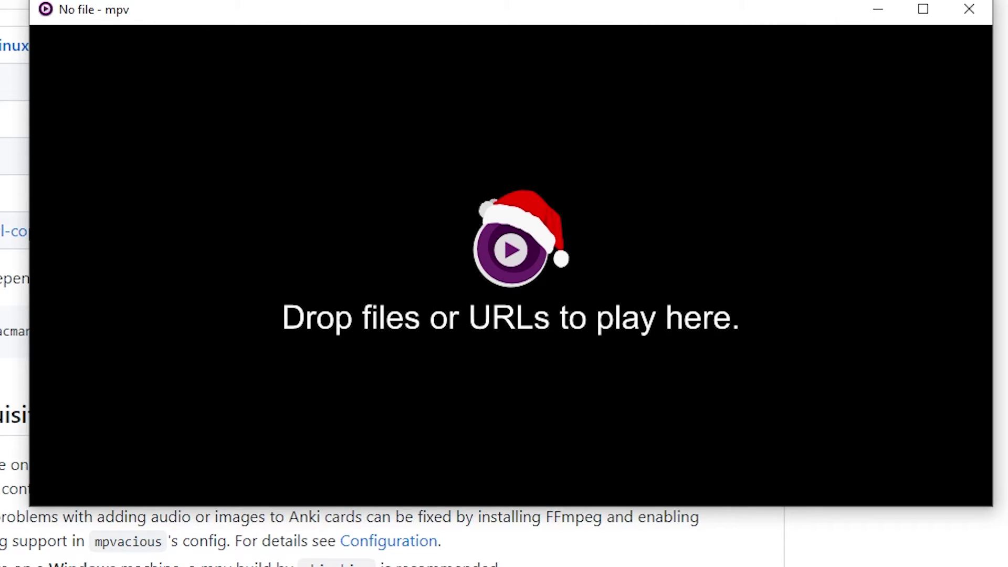
{"action": "key", "text": "grave"}
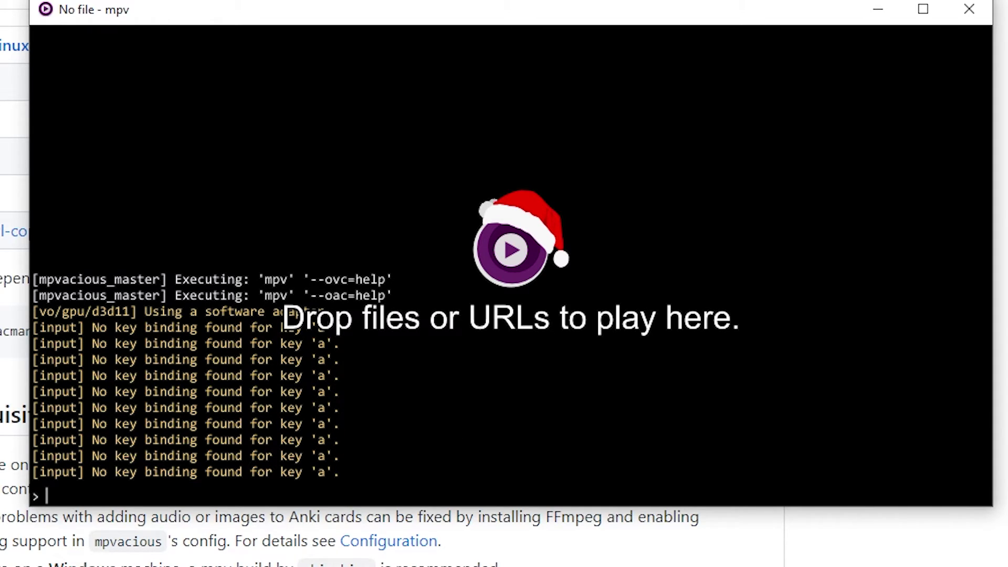
{"action": "key", "text": "Escape"}
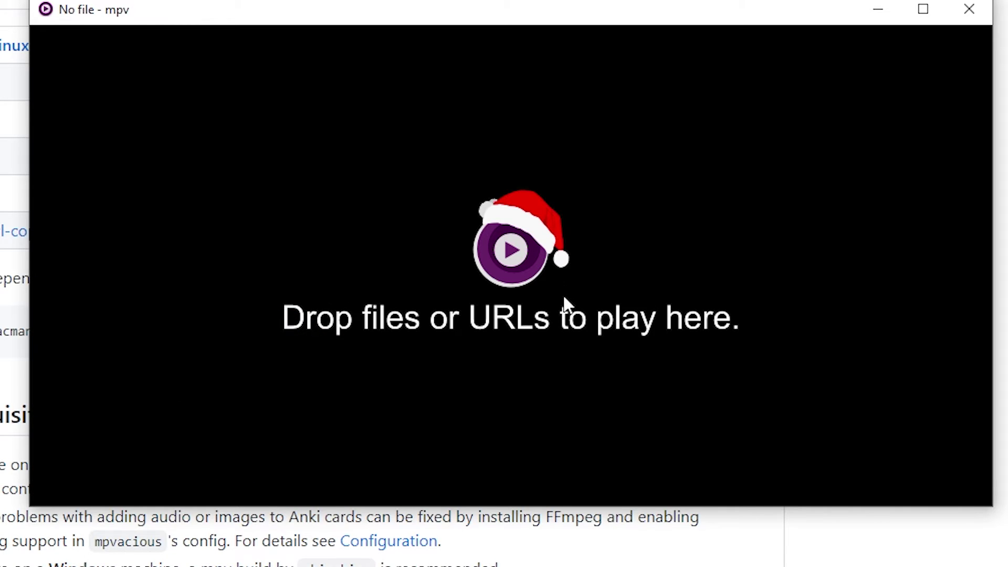
{"action": "left_click_drag", "start_coordinate": [565, 297], "coordinate": [793, 312]}
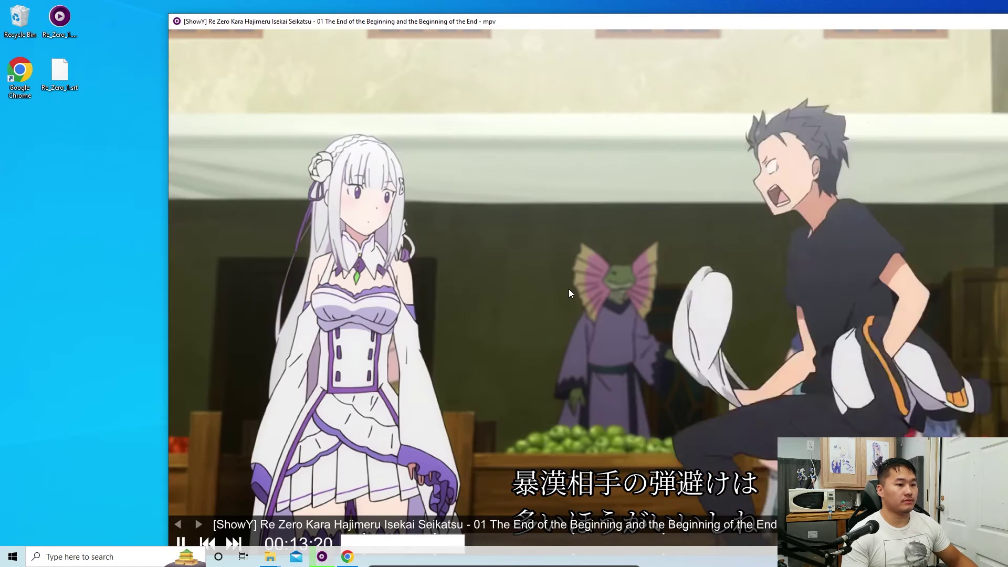
Open the mpvacious menu in a maximized player, enable clipboard autocopy, set card timings, then close it.
{"action": "key", "text": "a"}
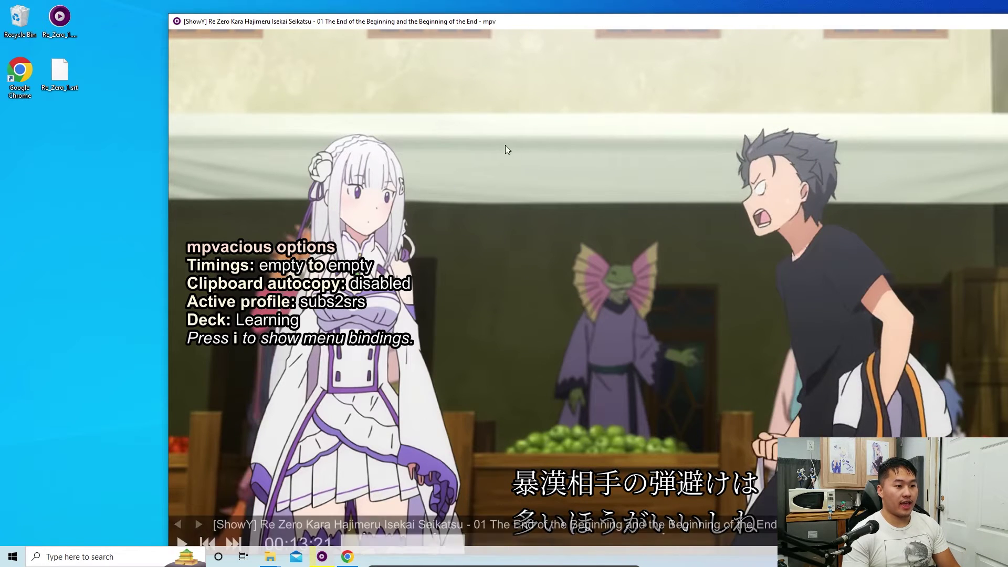
{"action": "left_click_drag", "start_coordinate": [556, 22], "coordinate": [497, 22]}
{"action": "double_click", "coordinate": [497, 22]}
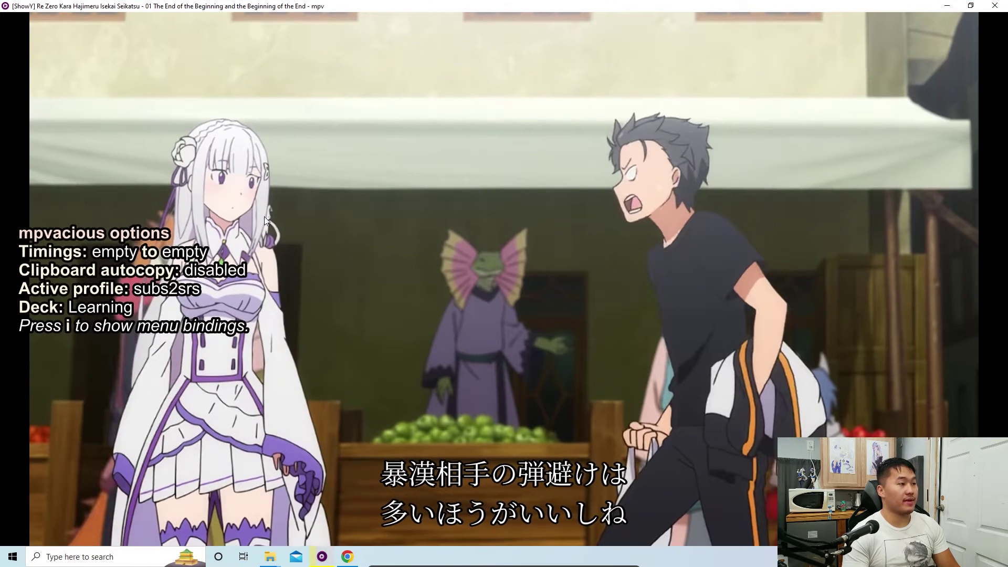
{"action": "key", "text": "t"}
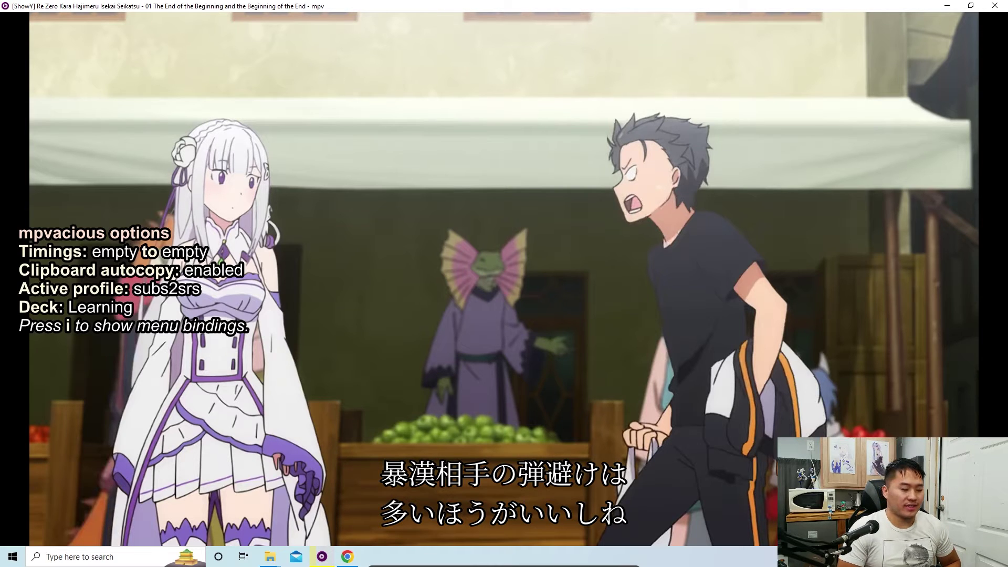
{"action": "key", "text": "c"}
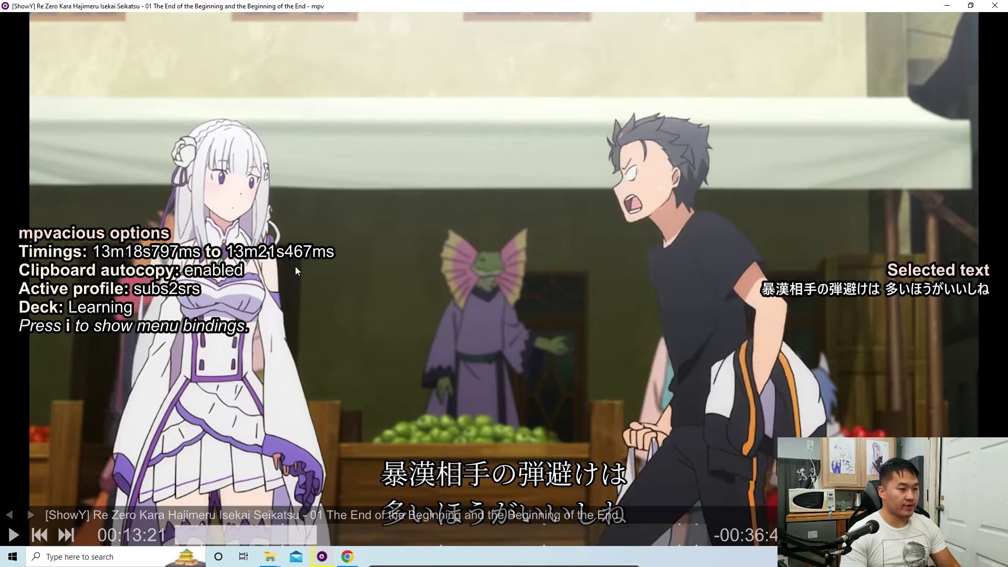
{"action": "key", "text": "Escape"}
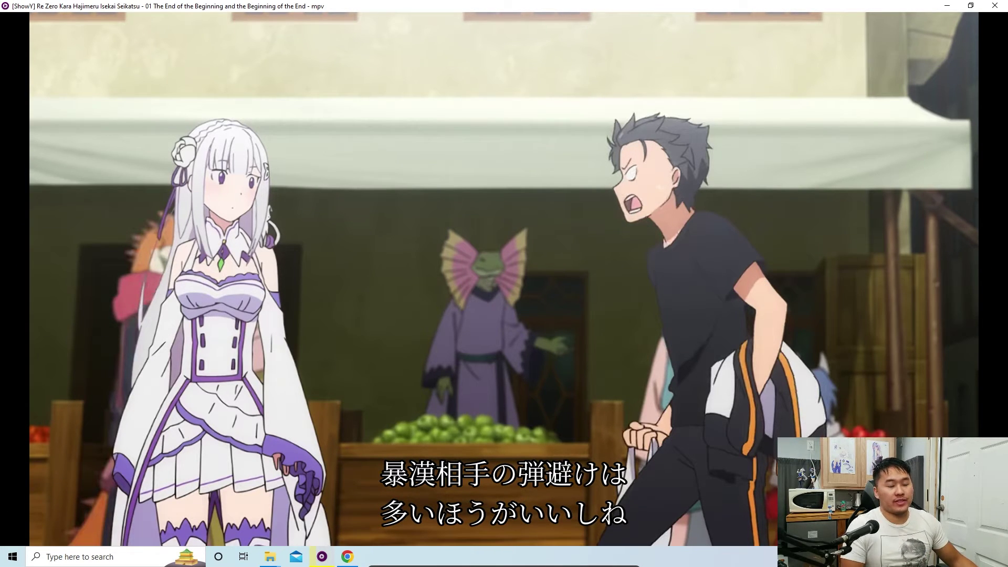
{"action": "mouse_move", "coordinate": [366, 270]}
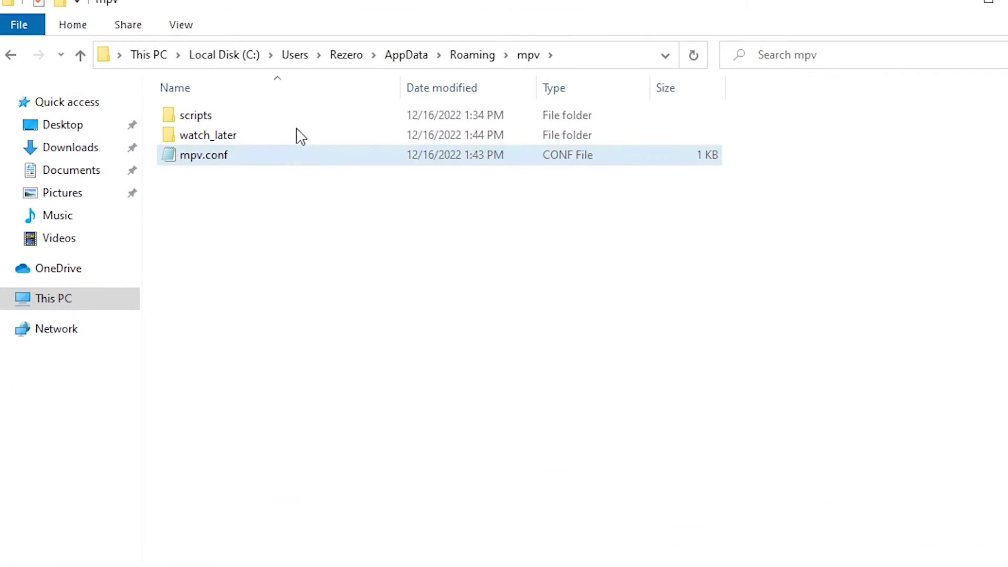
Open scripts > mpvacious-master, choose Notepad for the script files, and open subs2srs.lua.
{"action": "double_click", "coordinate": [365, 113]}
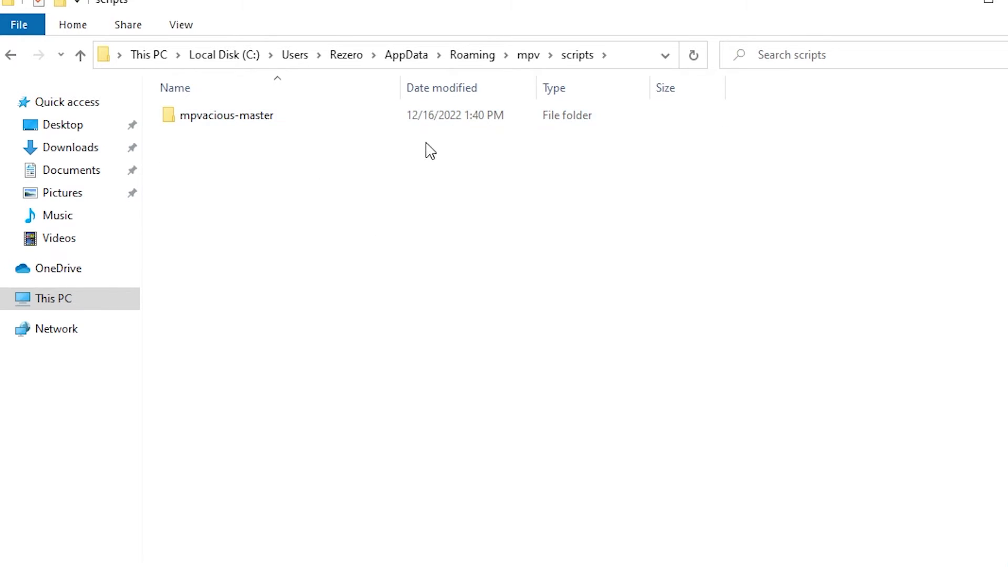
{"action": "double_click", "coordinate": [336, 125]}
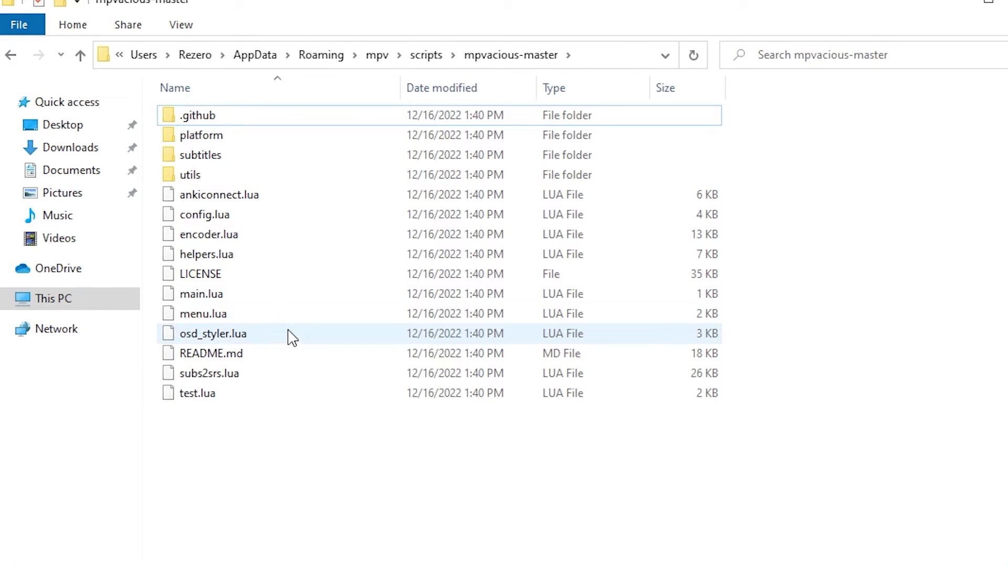
{"action": "double_click", "coordinate": [287, 305]}
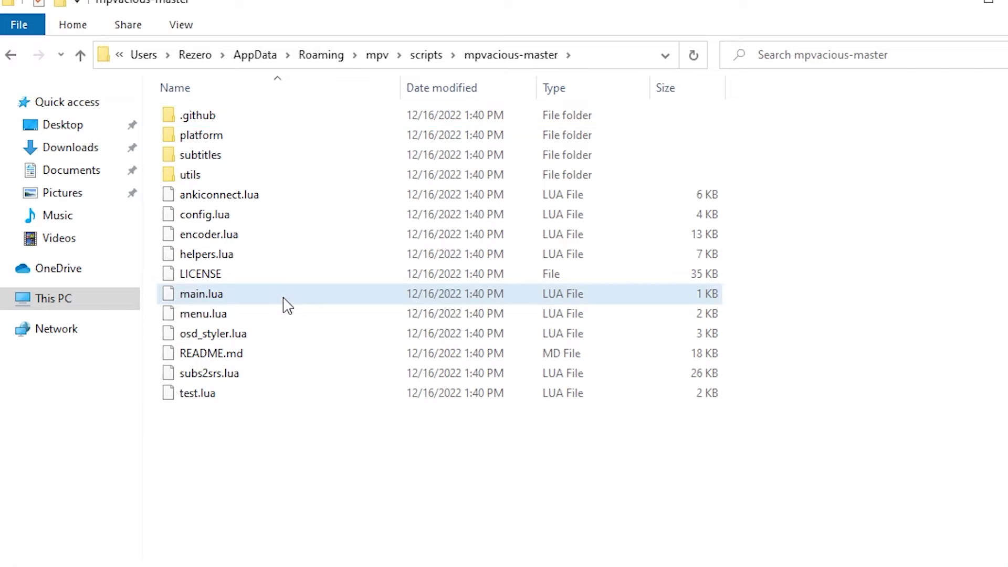
{"action": "left_click", "coordinate": [246, 297]}
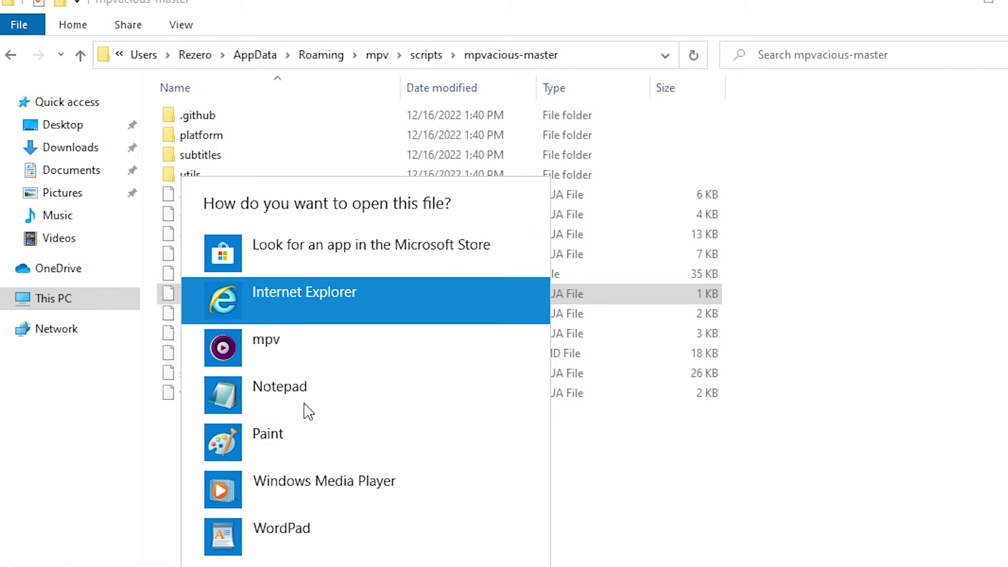
{"action": "left_click", "coordinate": [278, 389]}
{"action": "left_click", "coordinate": [415, 481]}
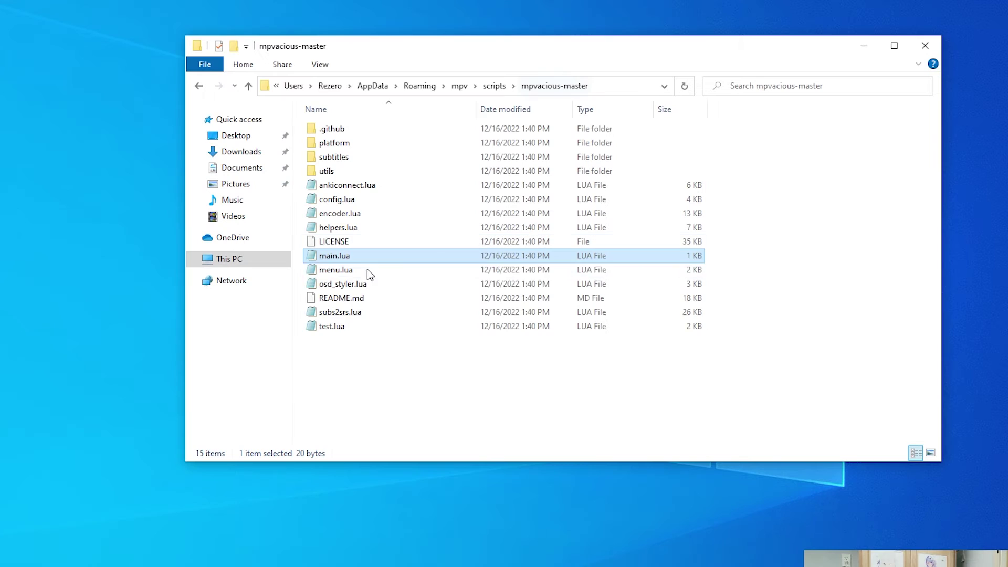
{"action": "double_click", "coordinate": [353, 313]}
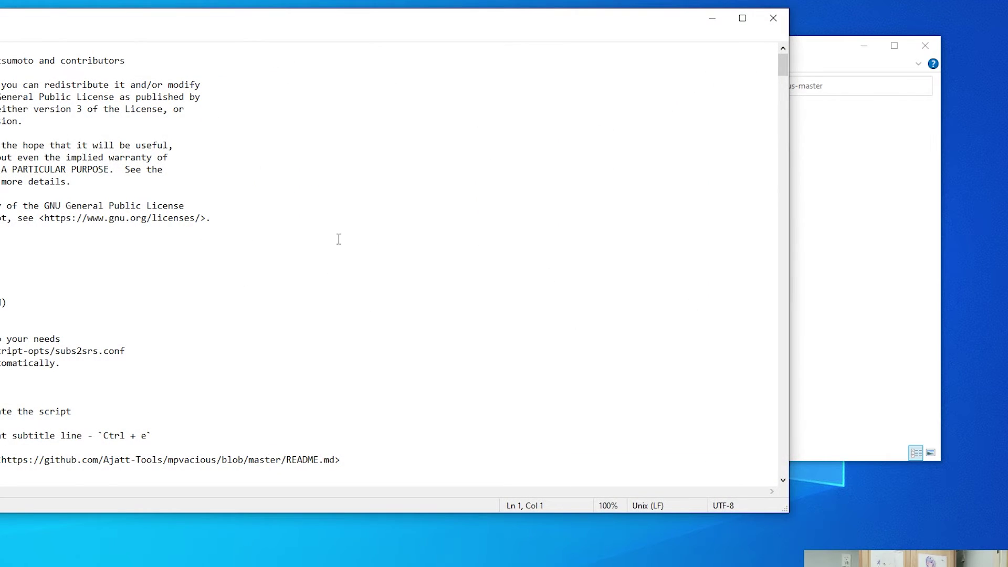
Search subs2srs.lua for 'font' to locate the menu settings.
{"action": "left_click", "coordinate": [367, 251]}
{"action": "left_click", "coordinate": [579, 215]}
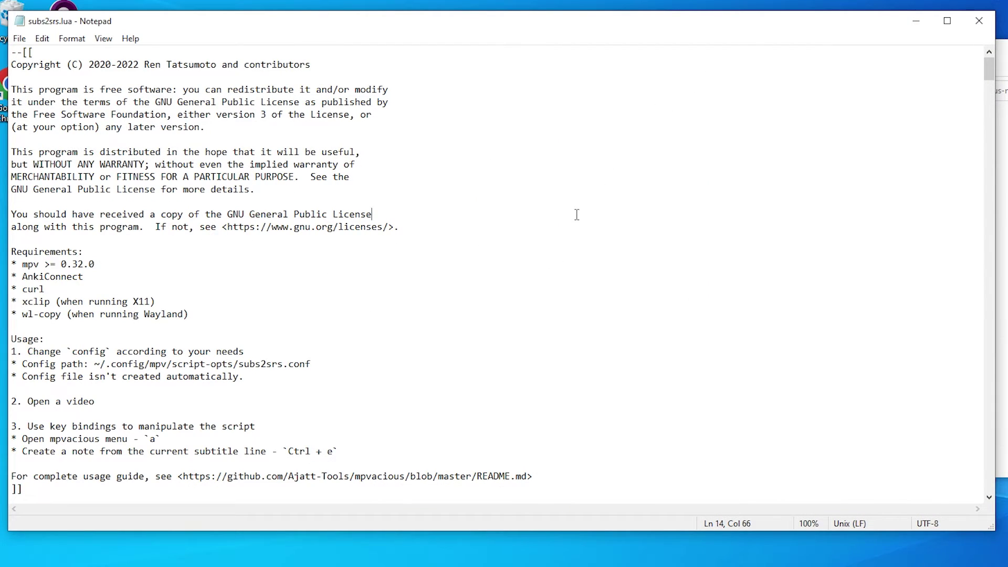
{"action": "left_click", "coordinate": [563, 165]}
{"action": "key", "text": "ctrl+f"}
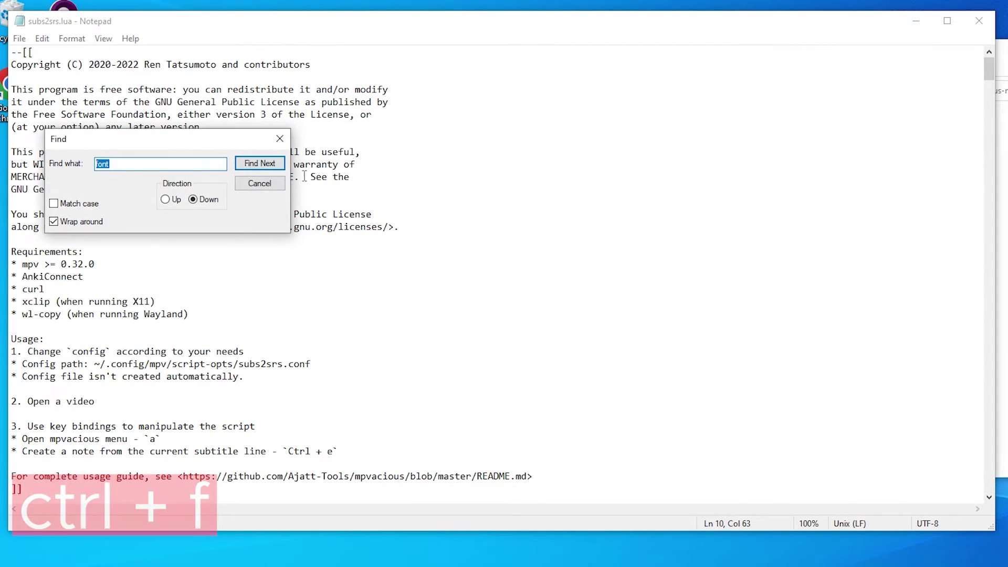
{"action": "left_click", "coordinate": [132, 163]}
{"action": "double_click", "coordinate": [132, 163]}
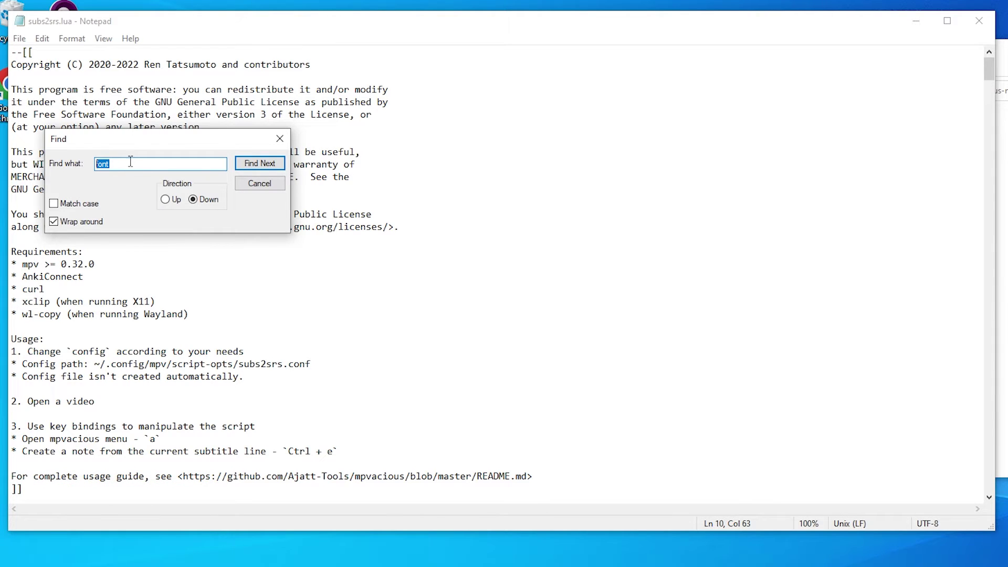
{"action": "left_click", "coordinate": [256, 164]}
{"action": "left_click_drag", "start_coordinate": [214, 140], "coordinate": [447, 136]}
{"action": "left_click", "coordinate": [511, 134]}
{"action": "scroll", "coordinate": [237, 363], "scroll_direction": "down", "scroll_amount": 2}
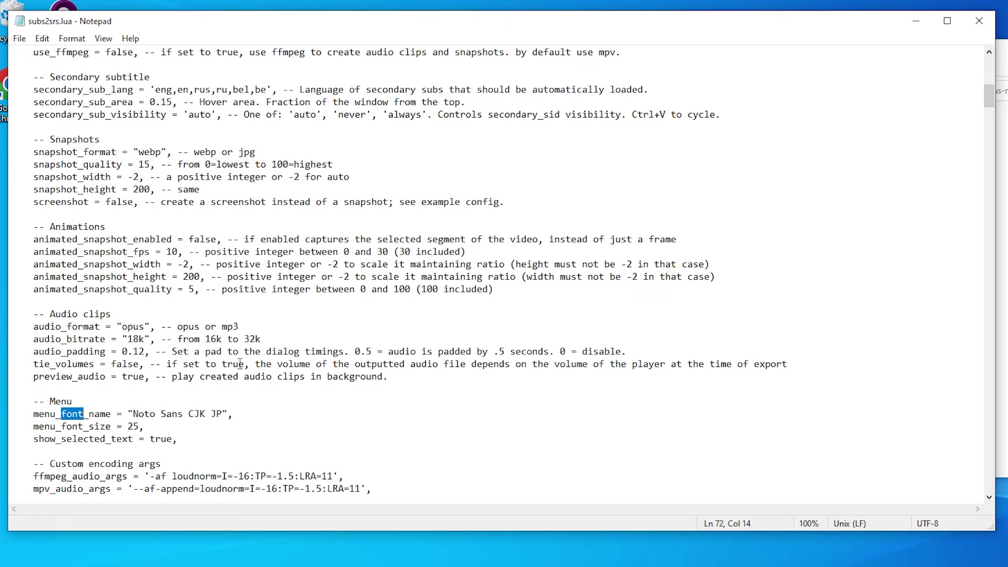
Change menu_font_size from 25 to 10, leaving show_selected_text as true.
{"action": "left_click", "coordinate": [135, 426]}
{"action": "key", "text": "BackSpace"}
{"action": "key", "text": "BackSpace"}
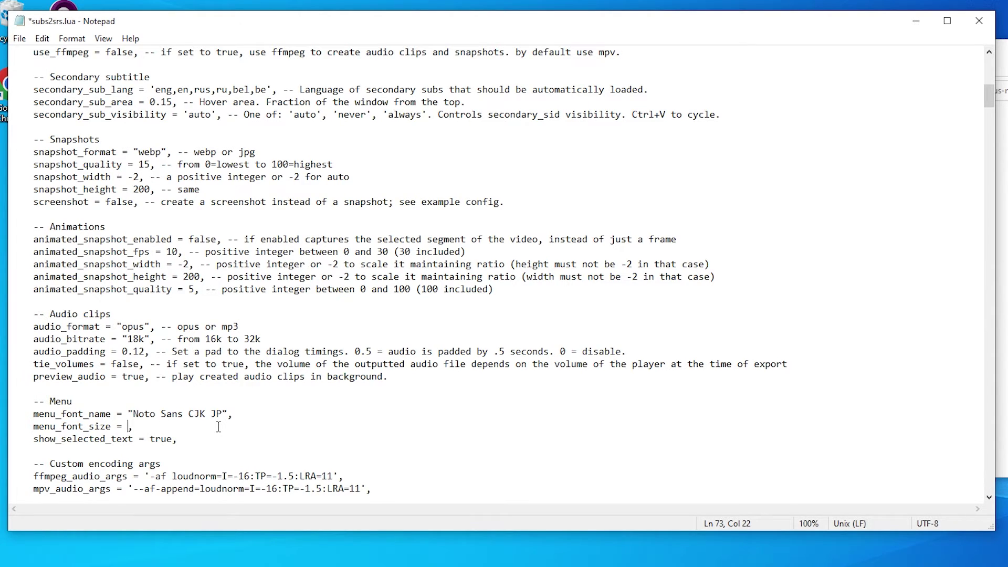
{"action": "type", "text": "10"}
{"action": "left_click", "coordinate": [193, 441]}
{"action": "scroll", "coordinate": [199, 436], "scroll_direction": "down", "scroll_amount": 2}
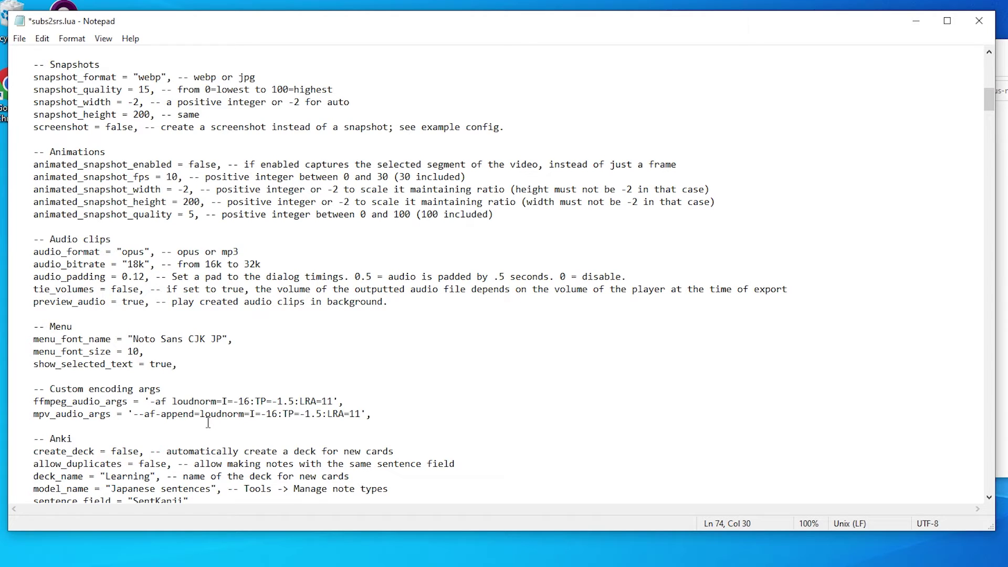
{"action": "key", "text": "BackSpace"}
{"action": "key", "text": "BackSpace"}
{"action": "key", "text": "BackSpace"}
{"action": "key", "text": "BackSpace"}
{"action": "type", "text": "false"}
{"action": "key", "text": "BackSpace"}
{"action": "key", "text": "BackSpace"}
{"action": "key", "text": "BackSpace"}
{"action": "key", "text": "BackSpace"}
{"action": "key", "text": "BackSpace"}
{"action": "type", "text": "true"}
Save subs2srs.lua and launch the Re_Zero_1 episode in mpv.
{"action": "key", "text": "ctrl+s"}
{"action": "left_click_drag", "start_coordinate": [46, 24], "coordinate": [213, 84]}
{"action": "left_click", "coordinate": [187, 99]}
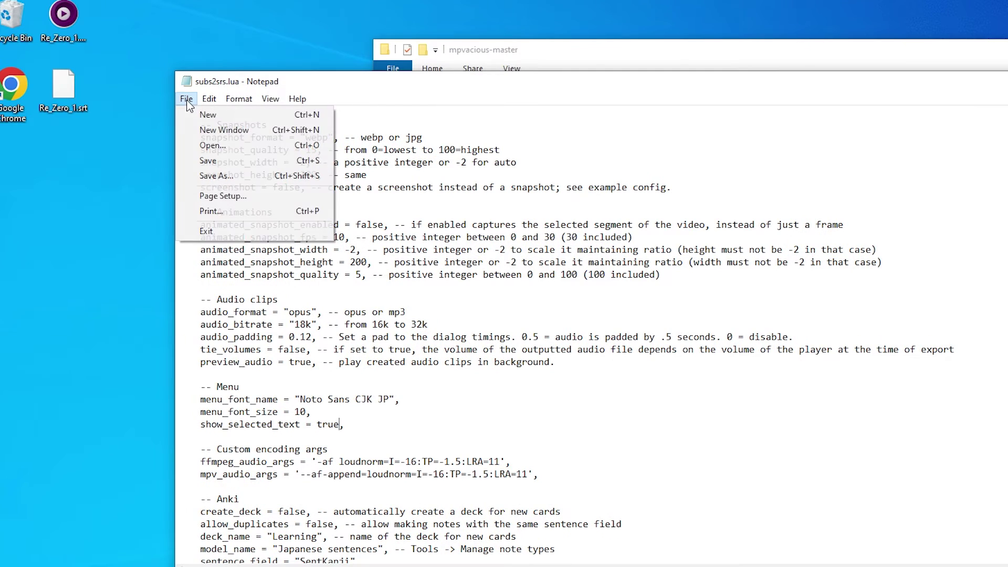
{"action": "left_click", "coordinate": [210, 160]}
{"action": "double_click", "coordinate": [72, 17]}
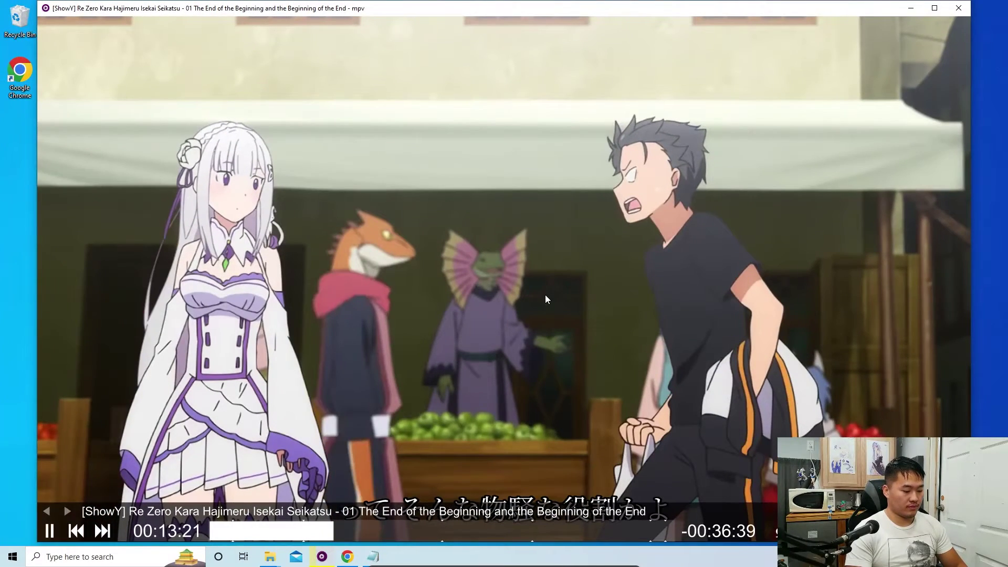
Open the mpvacious menu and set card timings to the current subtitle.
{"action": "key", "text": "a"}
{"action": "mouse_move", "coordinate": [144, 308]}
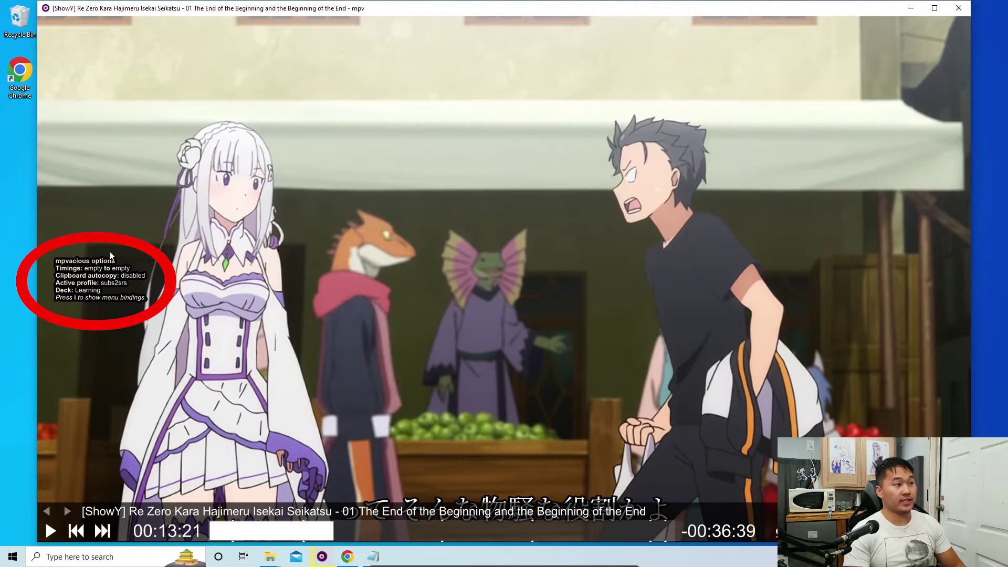
{"action": "key", "text": "c"}
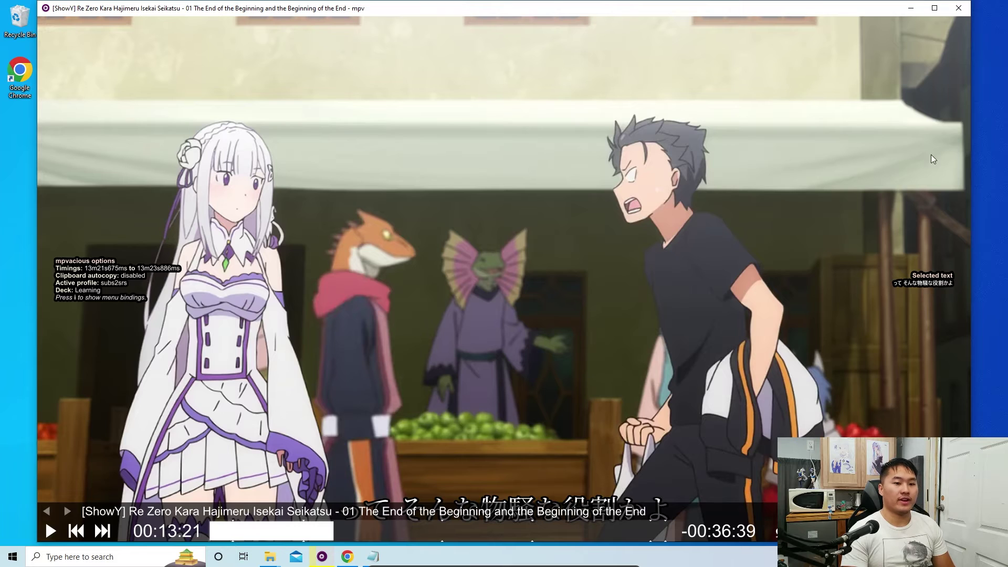
Change show_selected_text to false in subs2srs.lua, save it, and minimize Notepad.
{"action": "key", "text": "alt+Tab"}
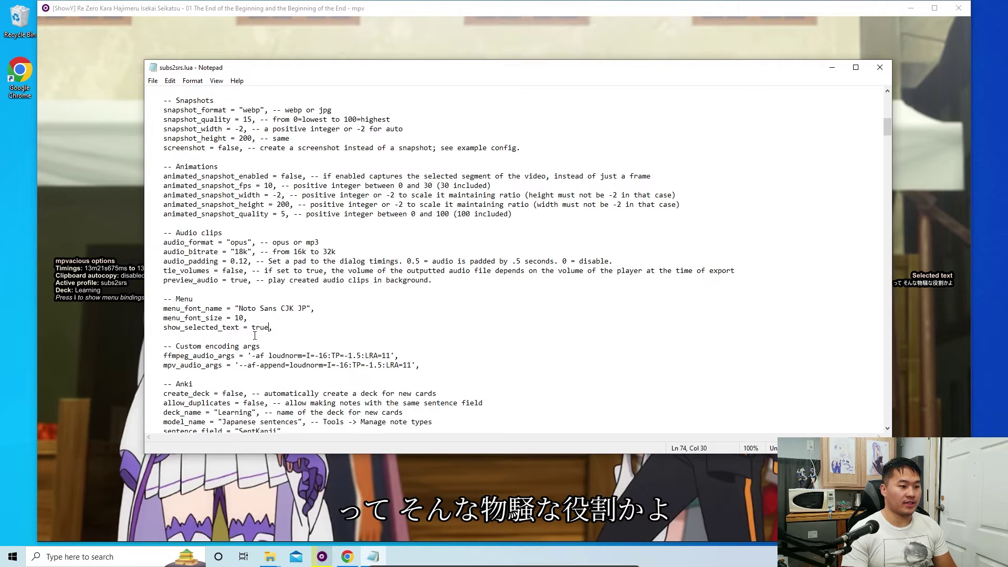
{"action": "left_click", "coordinate": [269, 327]}
{"action": "key", "text": "BackSpace"}
{"action": "key", "text": "BackSpace"}
{"action": "key", "text": "BackSpace"}
{"action": "key", "text": "BackSpace"}
{"action": "type", "text": "false"}
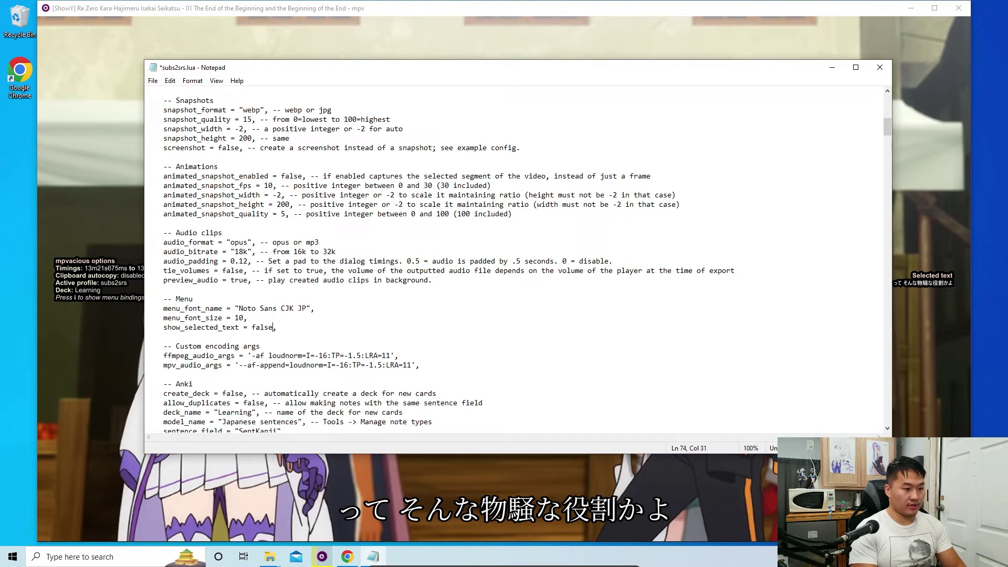
{"action": "left_click", "coordinate": [153, 81]}
{"action": "left_click", "coordinate": [174, 128]}
{"action": "left_click", "coordinate": [835, 69]}
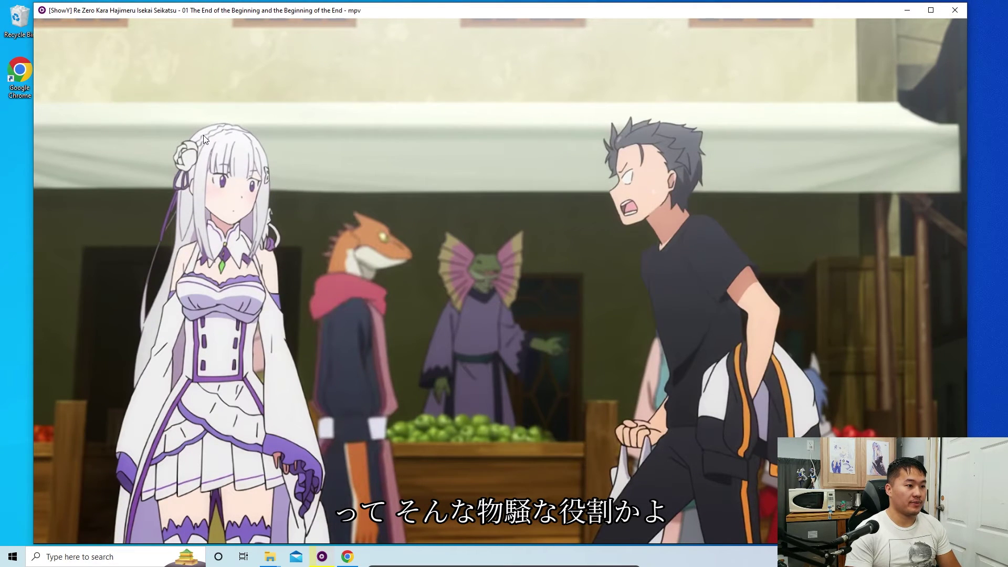
Restart mpv with Re_Zero_1.mkv and set card timings from the mpvacious menu again.
{"action": "key", "text": "q"}
{"action": "left_click", "coordinate": [53, 29]}
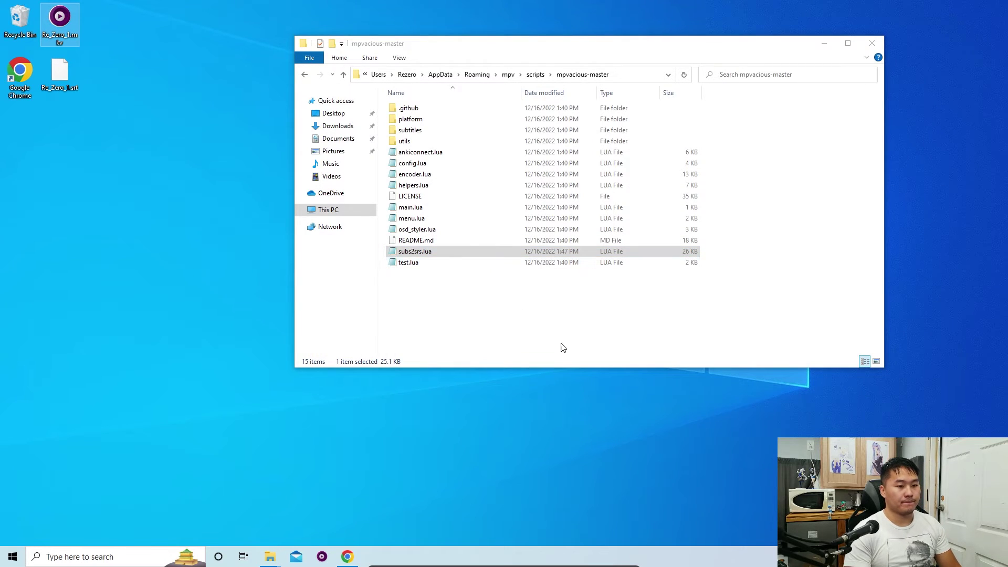
{"action": "double_click", "coordinate": [69, 26]}
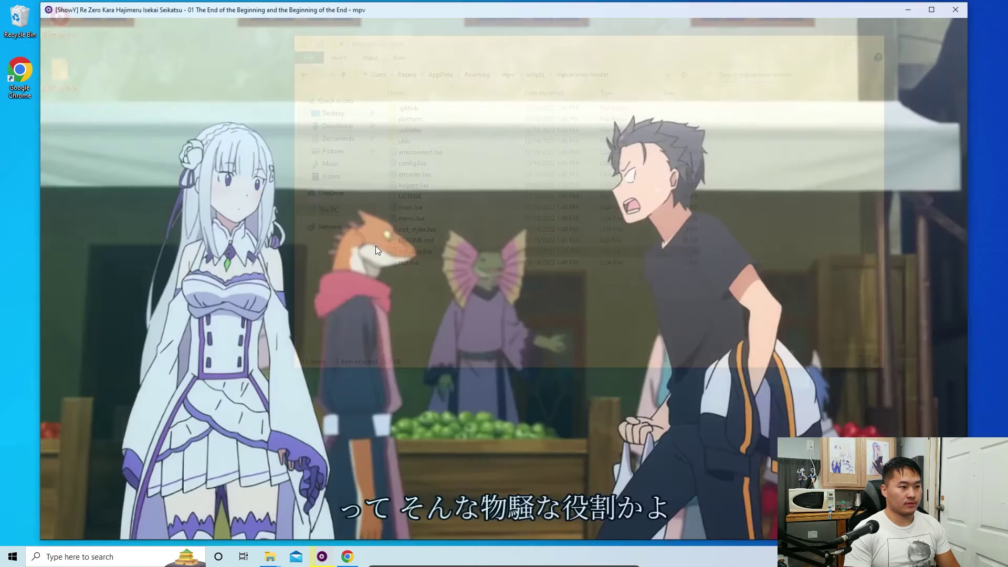
{"action": "key", "text": "a"}
{"action": "key", "text": "c"}
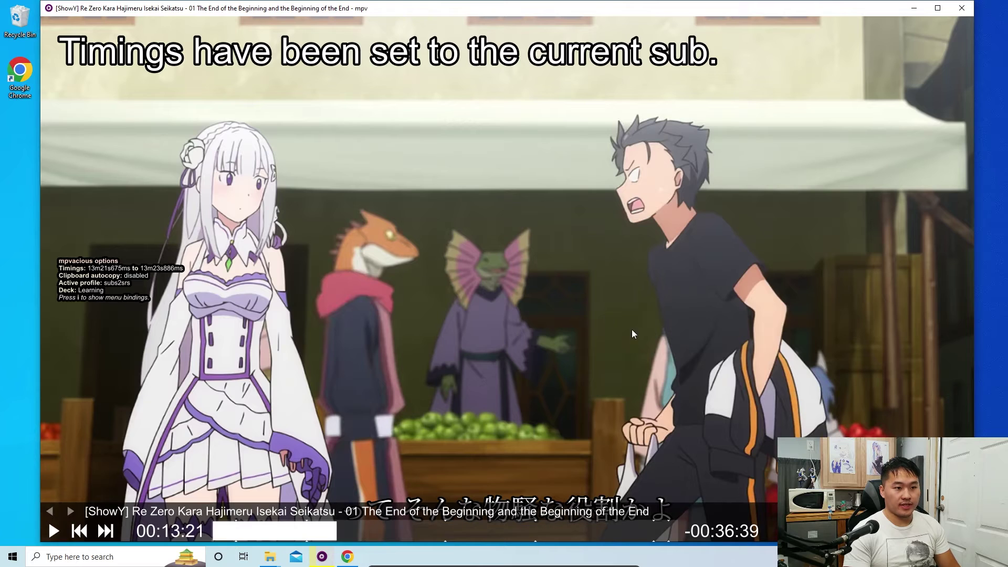